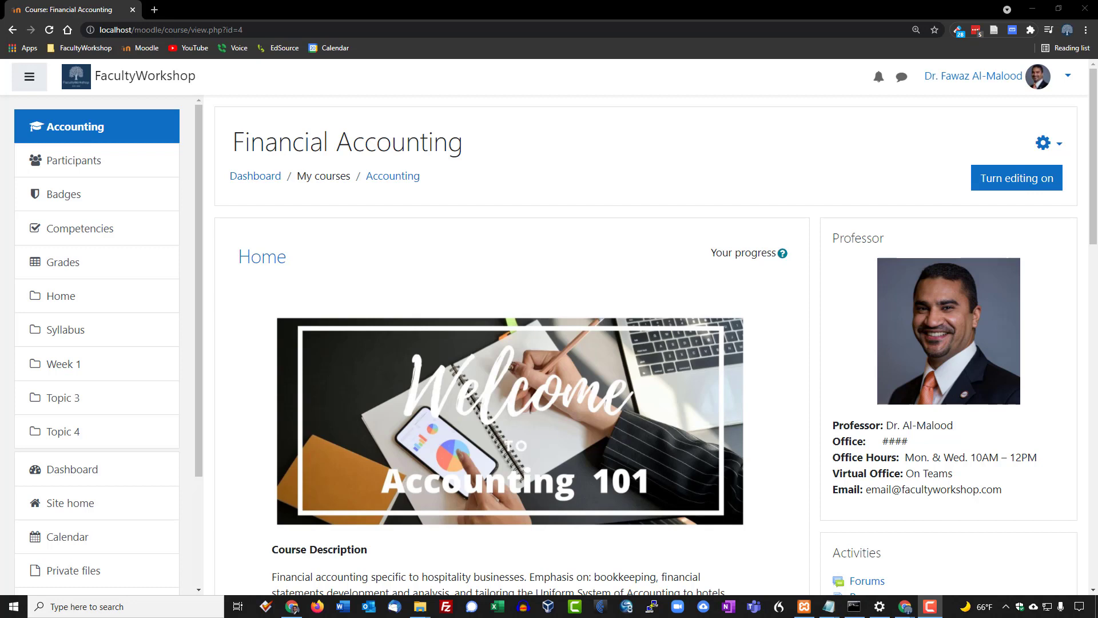
Turn editing on for Financial Accounting and scroll to the end of Week 1's items
{"action": "left_click", "coordinate": [1017, 178]}
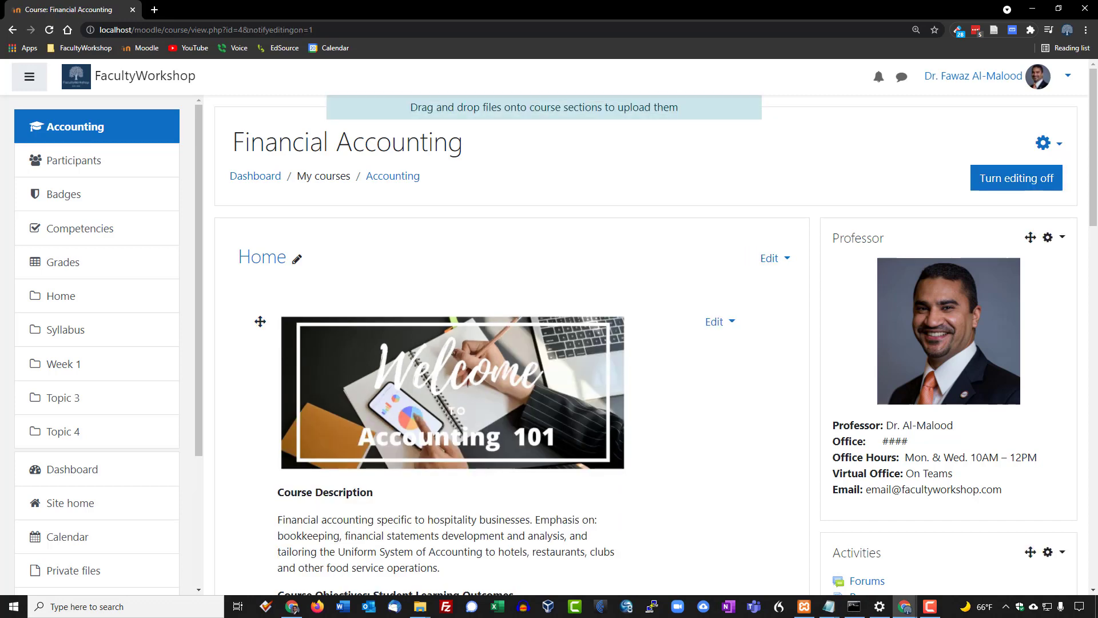
{"action": "scroll", "coordinate": [656, 345], "scroll_direction": "down", "scroll_amount": 6}
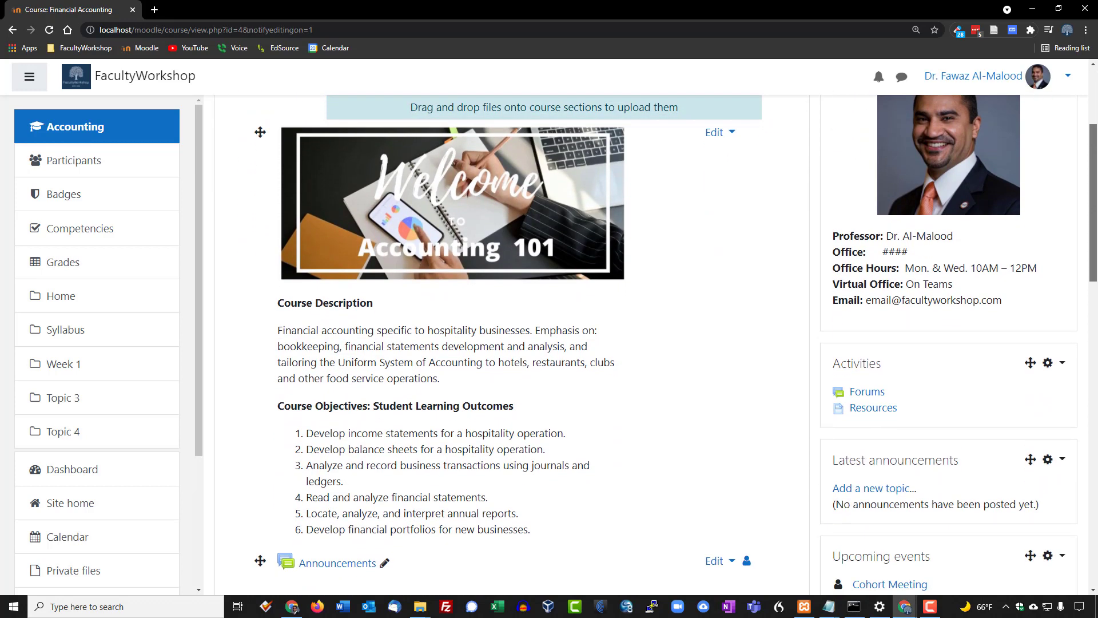
{"action": "scroll", "coordinate": [656, 345], "scroll_direction": "down", "scroll_amount": 6}
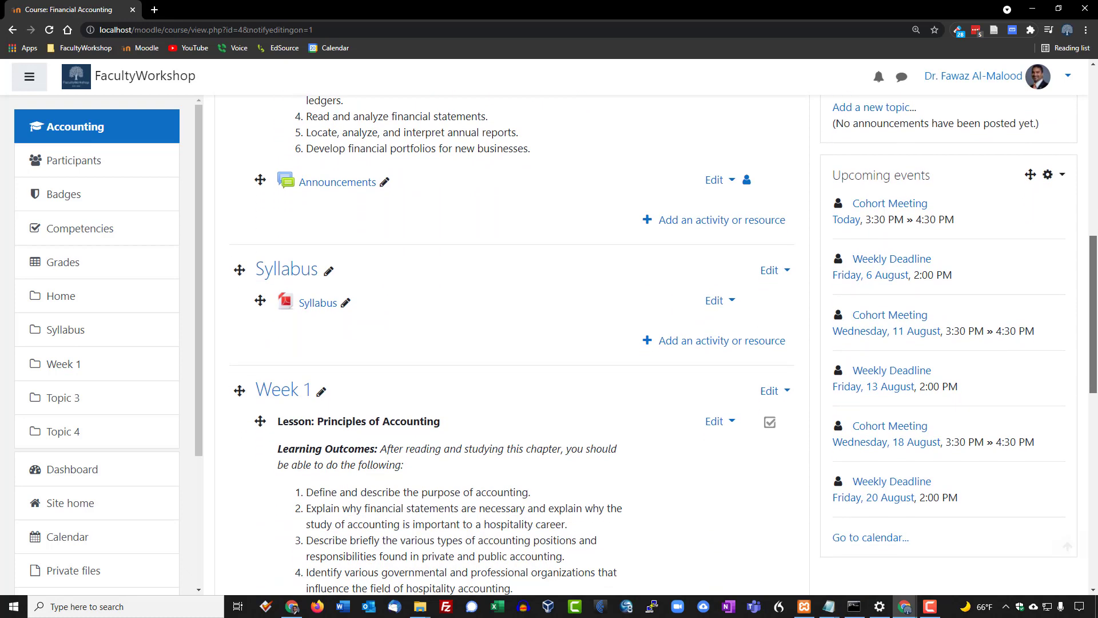
{"action": "scroll", "coordinate": [656, 345], "scroll_direction": "down", "scroll_amount": 5}
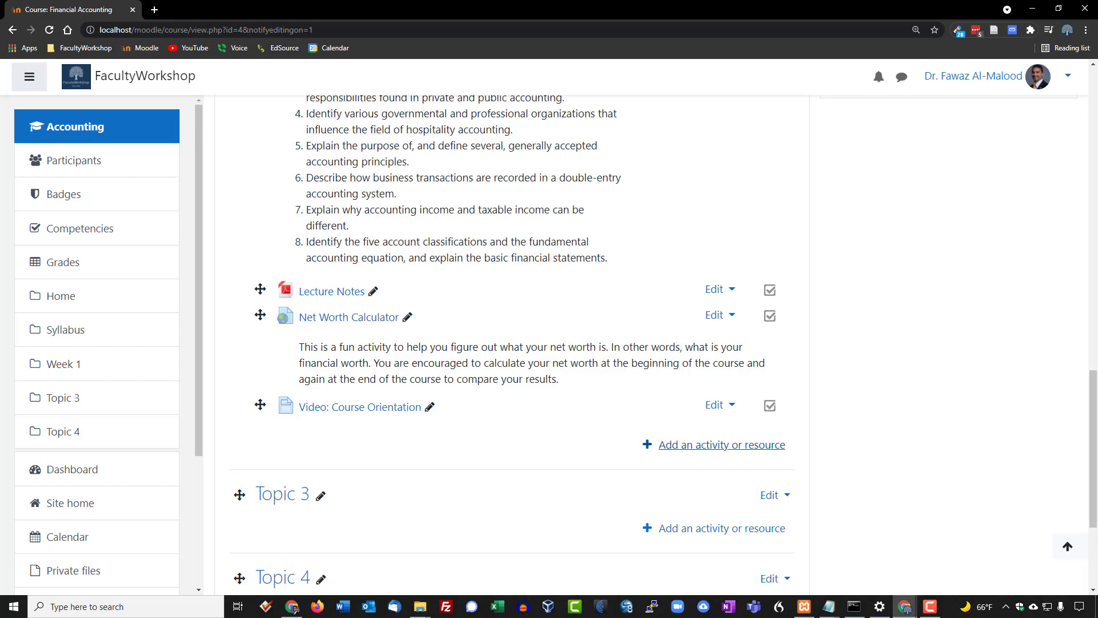
Add a new Forum activity to the Week 1 section
{"action": "left_click", "coordinate": [721, 445]}
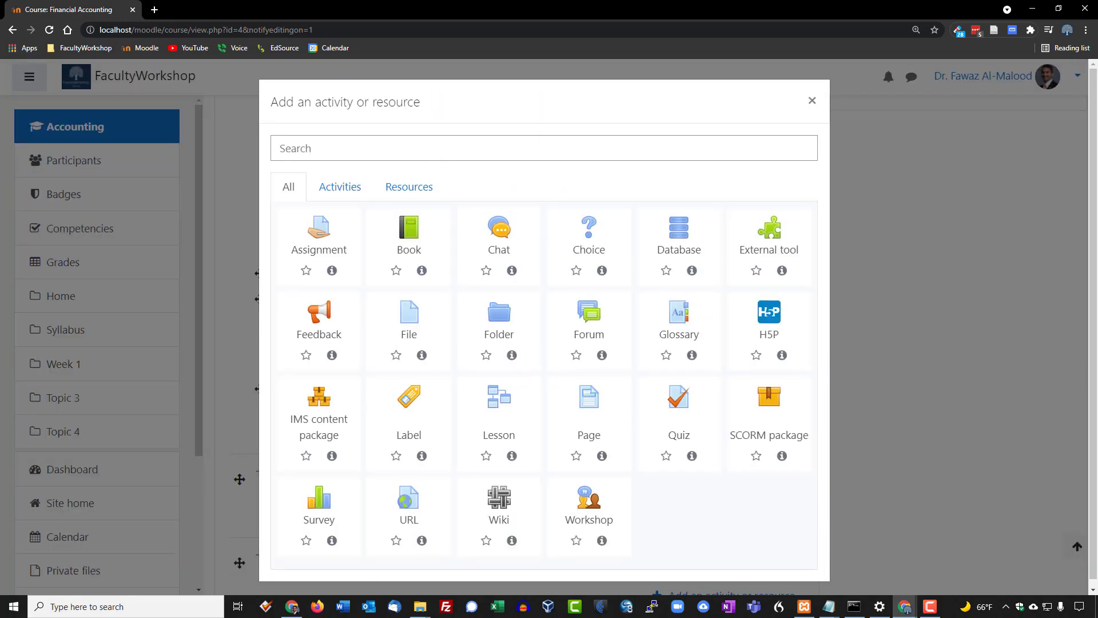
{"action": "left_click", "coordinate": [589, 321]}
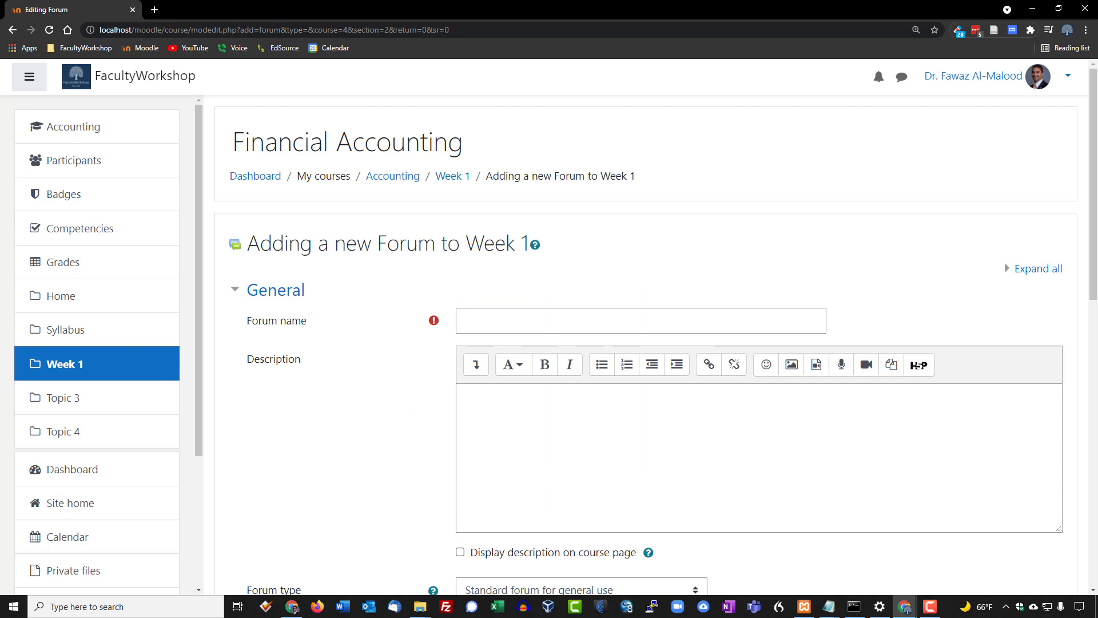
{"action": "key", "text": "alt+Tab"}
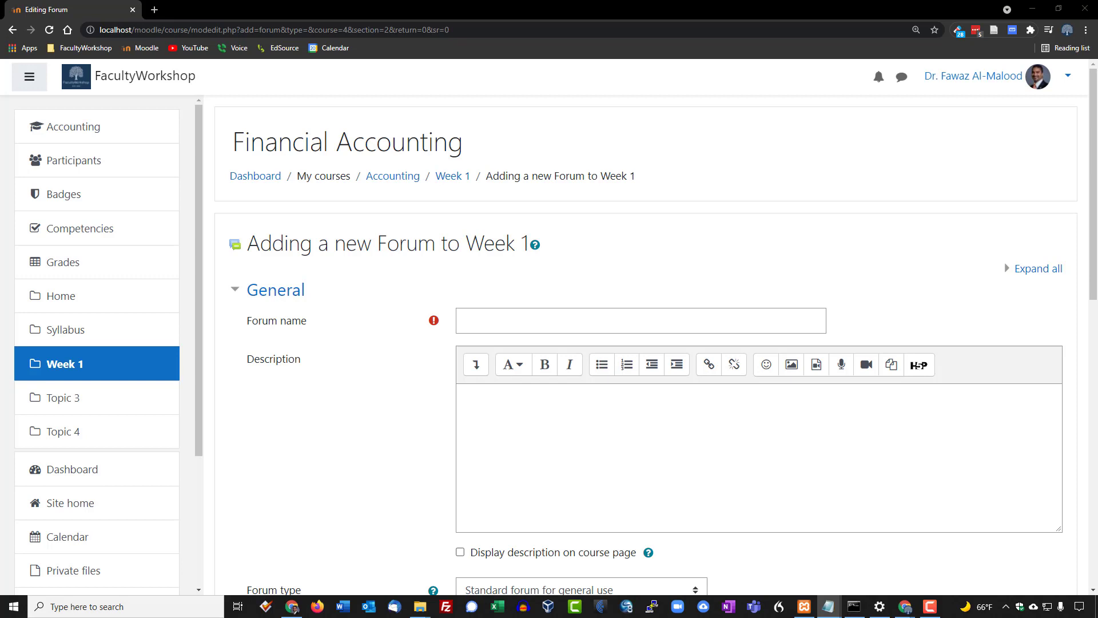
Paste 'Discussion 1: Personal Accounting' as the forum name
{"action": "left_click", "coordinate": [515, 321]}
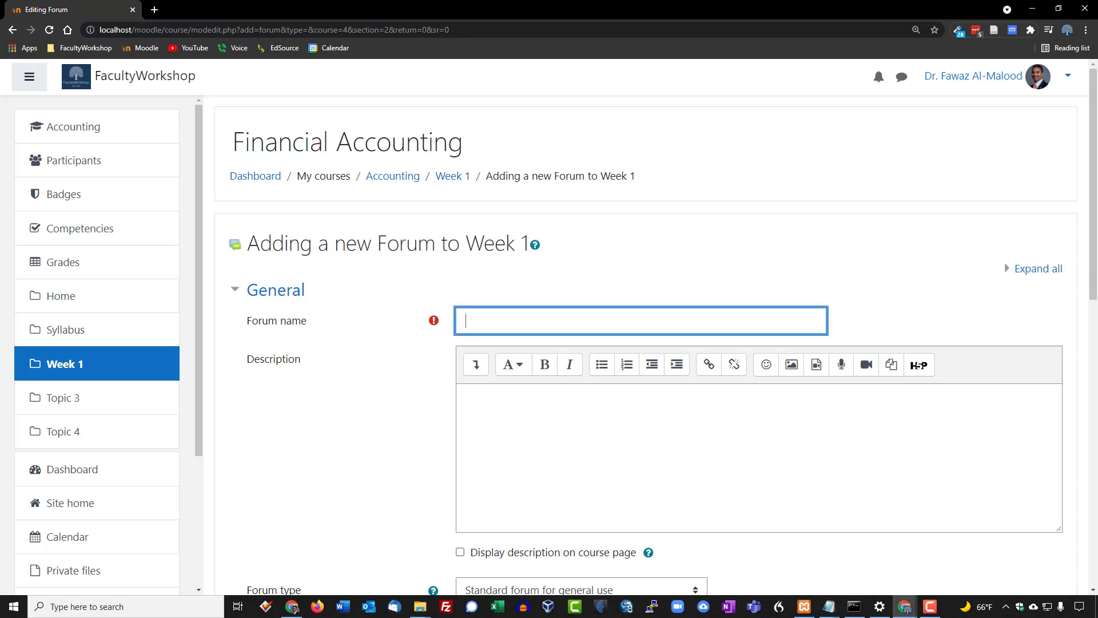
{"action": "type", "text": "Discussion 1: Personal Accounting"}
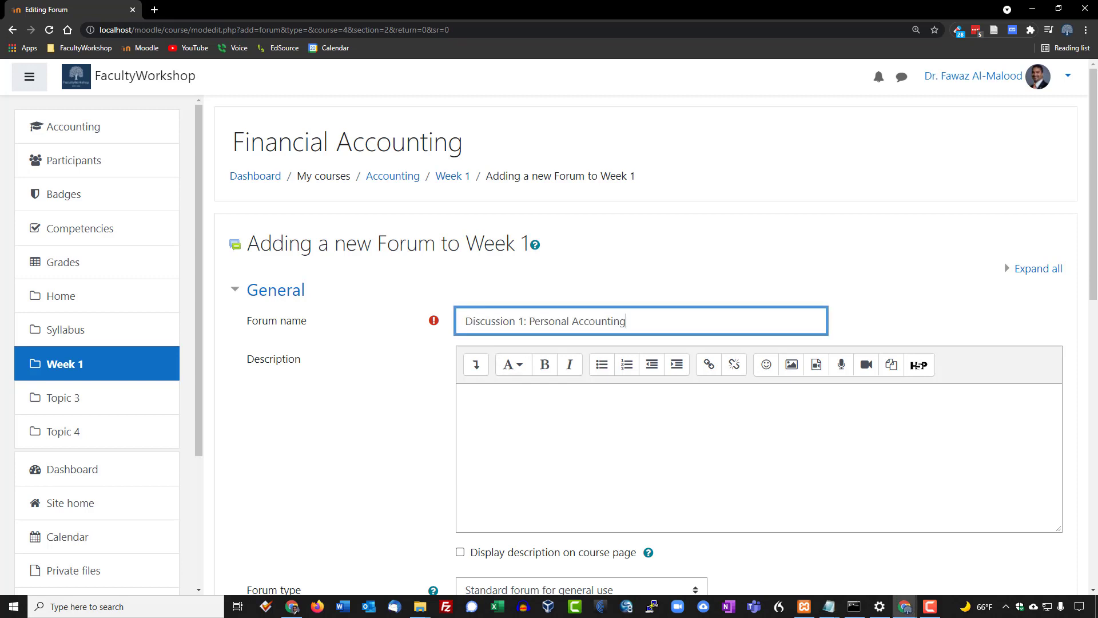
{"action": "key", "text": "alt+Tab"}
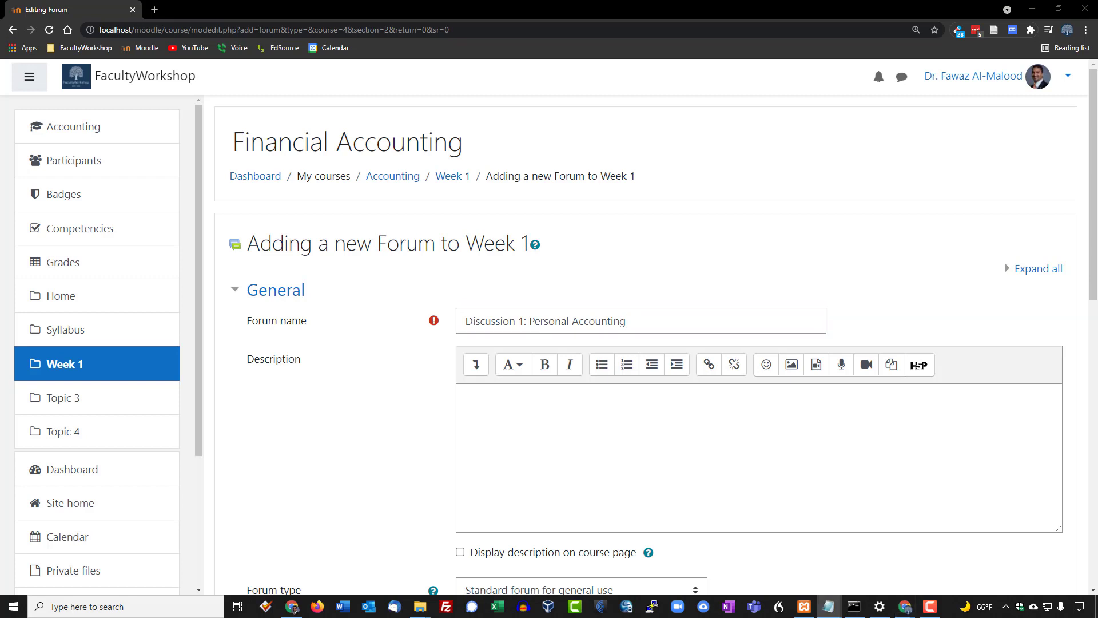
Paste the formatted posting instructions from Notepad into the forum description
{"action": "left_click", "coordinate": [640, 440]}
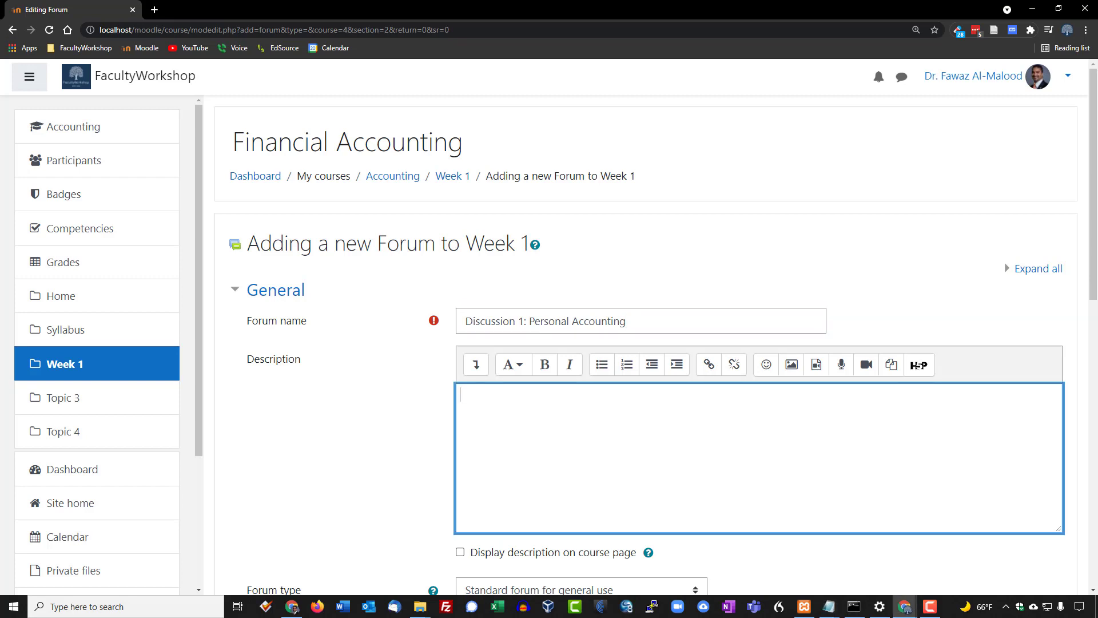
{"action": "key", "text": "alt+Tab"}
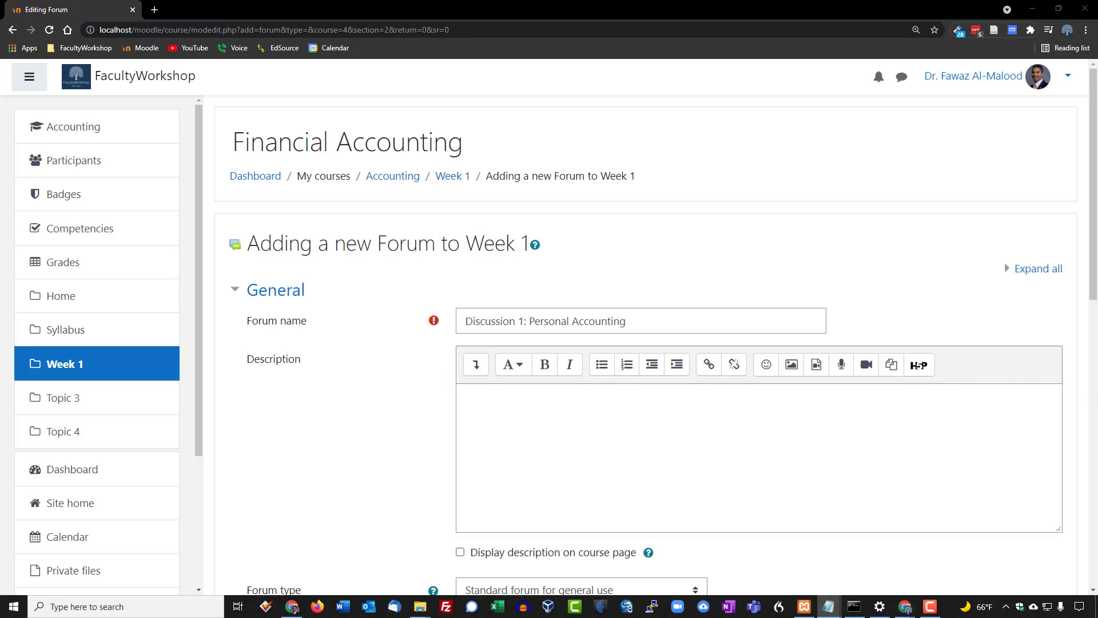
{"action": "key", "text": "alt+Tab"}
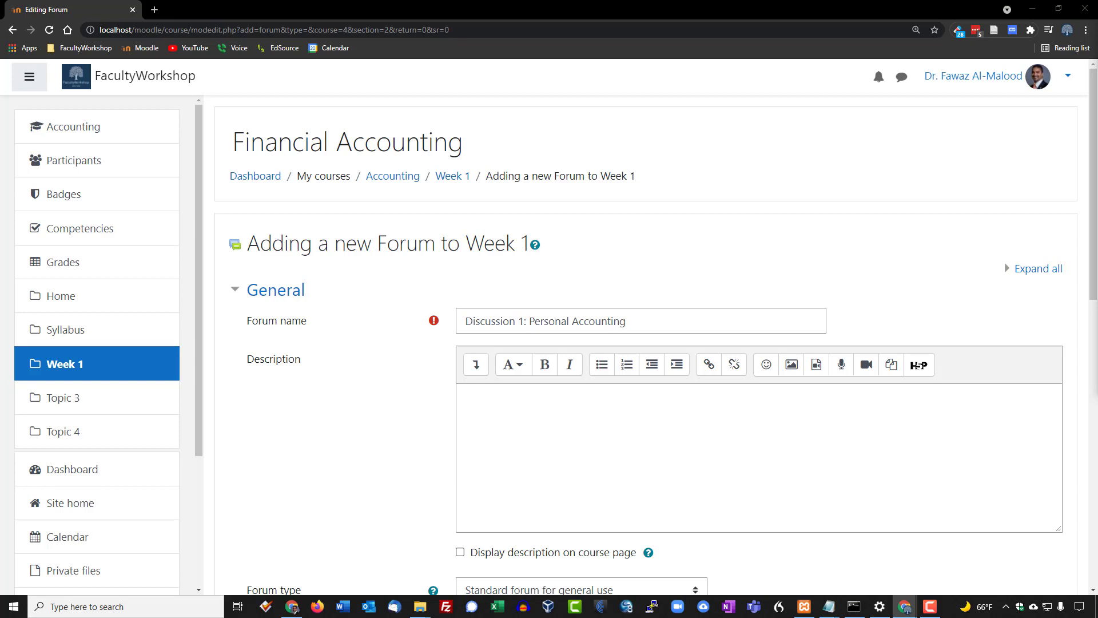
{"action": "key", "text": "alt+Tab"}
{"action": "key", "text": "ctrl+v"}
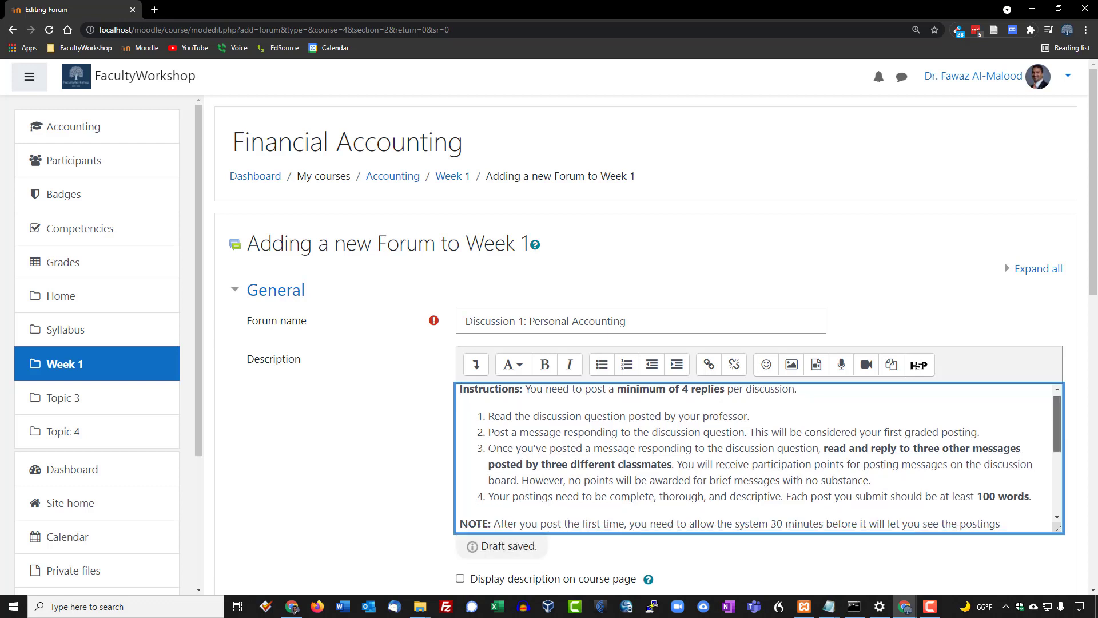
{"action": "left_click_drag", "start_coordinate": [1056, 423], "coordinate": [1057, 428]}
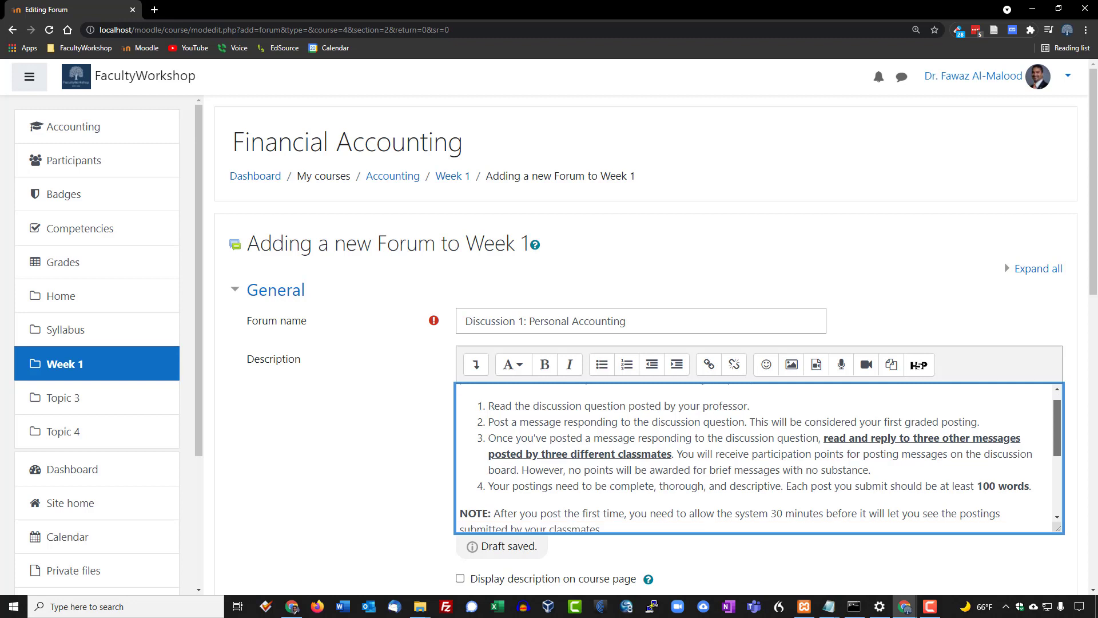
{"action": "left_click_drag", "start_coordinate": [977, 481], "coordinate": [1030, 480]}
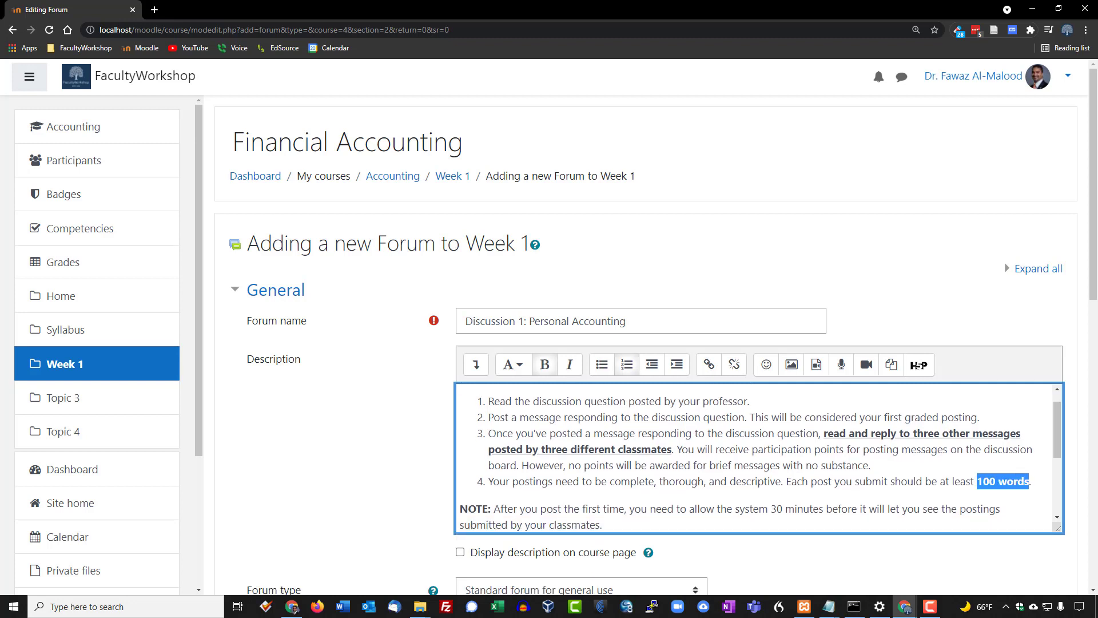
{"action": "scroll", "coordinate": [656, 332], "scroll_direction": "down", "scroll_amount": 1}
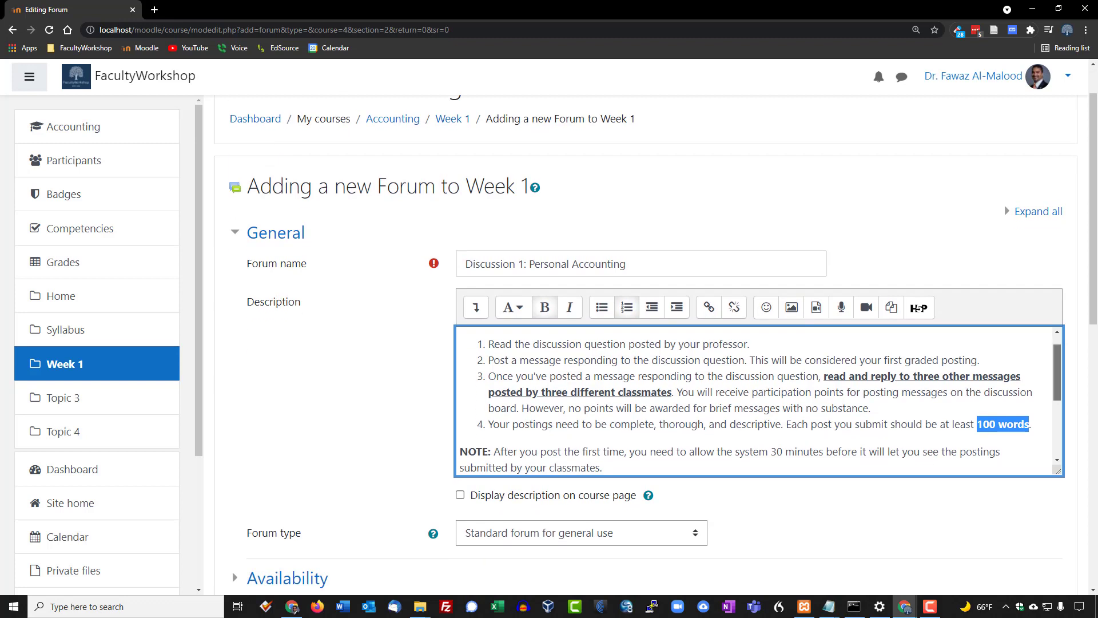
{"action": "scroll", "coordinate": [761, 400], "scroll_direction": "down", "scroll_amount": 2}
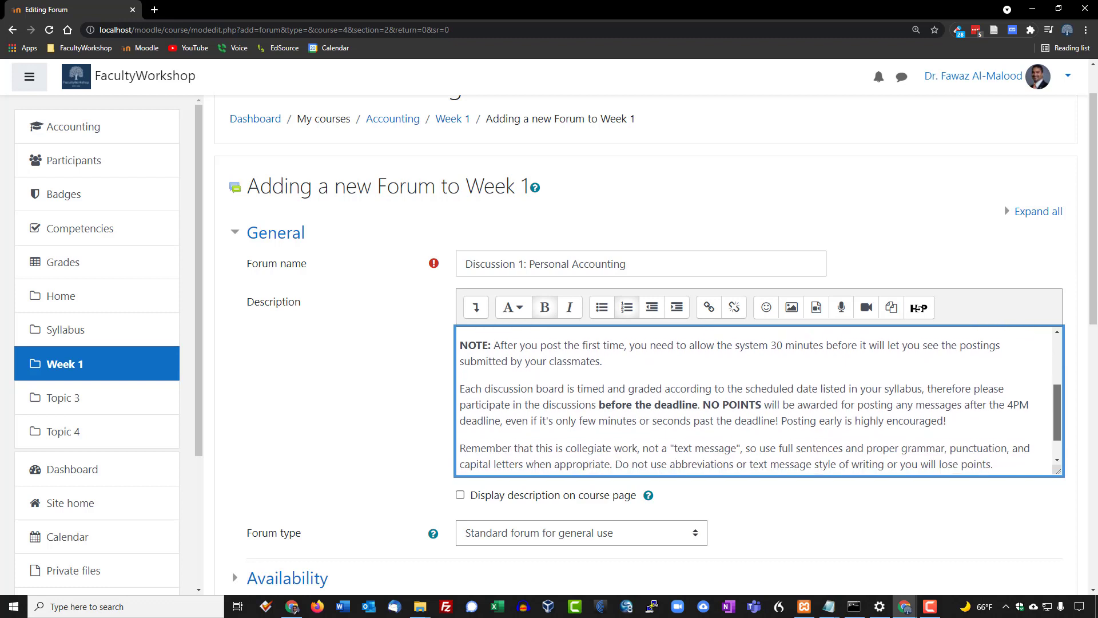
{"action": "scroll", "coordinate": [755, 401], "scroll_direction": "down", "scroll_amount": 1}
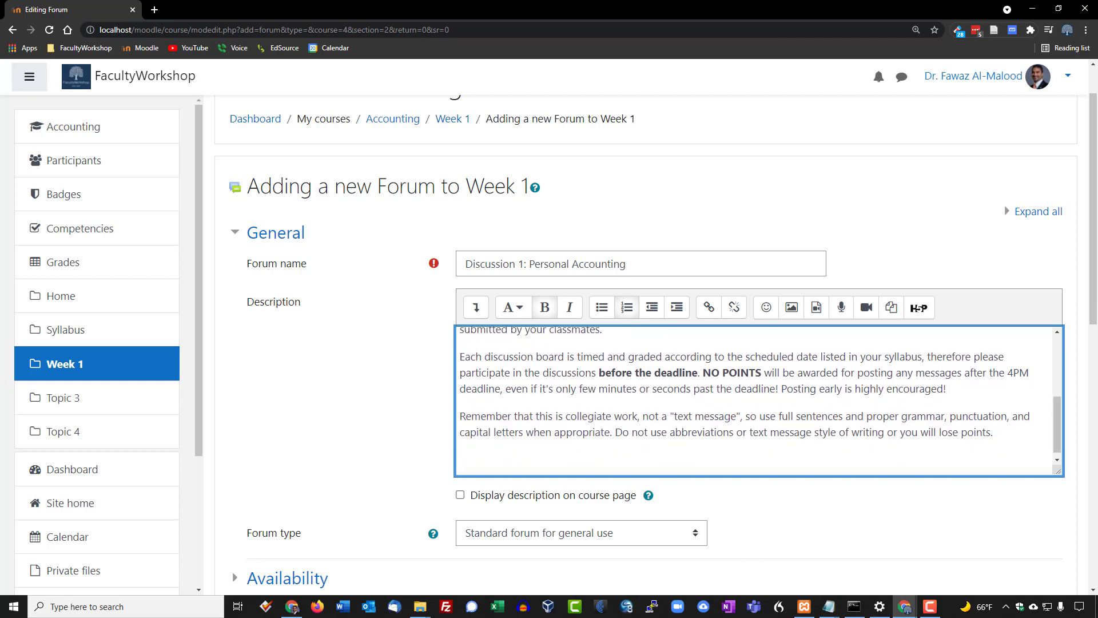
{"action": "scroll", "coordinate": [755, 400], "scroll_direction": "down", "scroll_amount": 1}
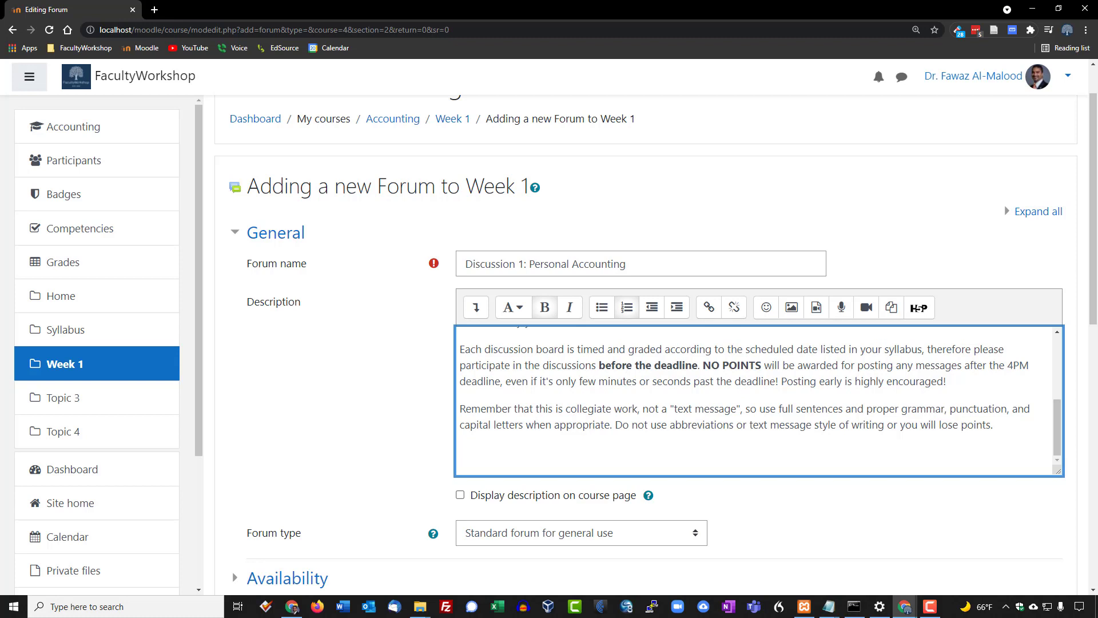
{"action": "left_click", "coordinate": [461, 452]}
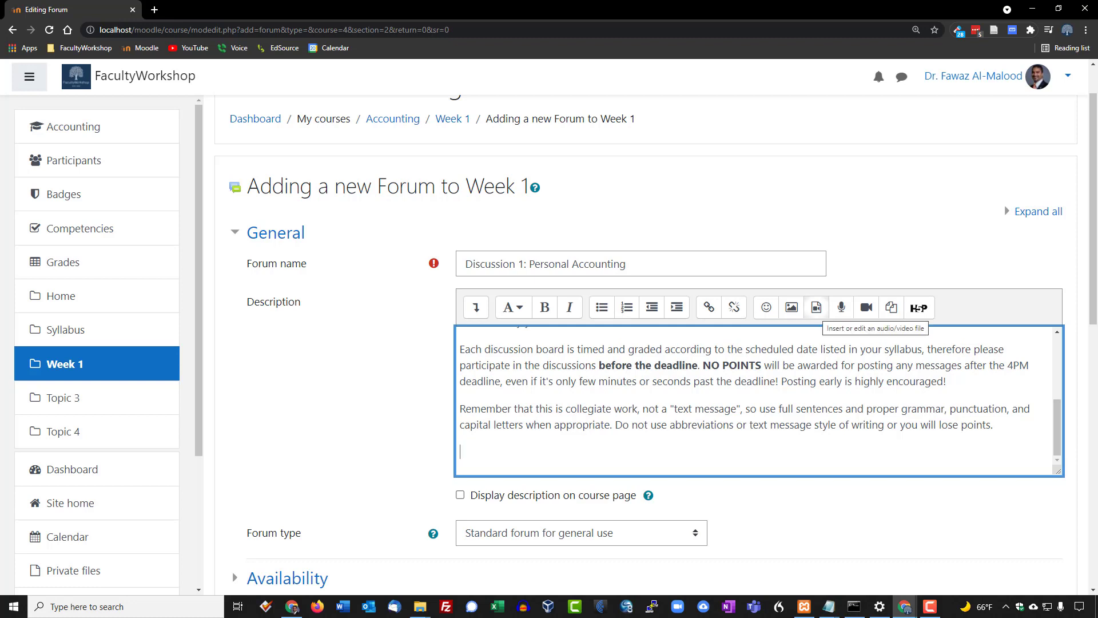
Insert the pasted YouTube link as a video sized 800 × 600 in the description
{"action": "left_click", "coordinate": [817, 307]}
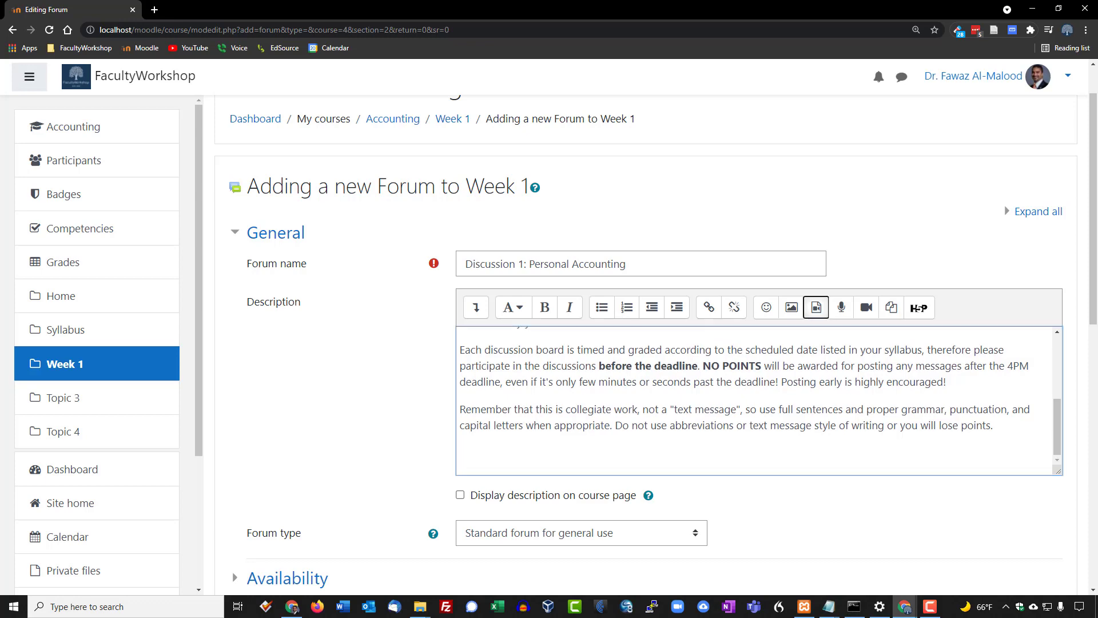
{"action": "left_click", "coordinate": [396, 280]}
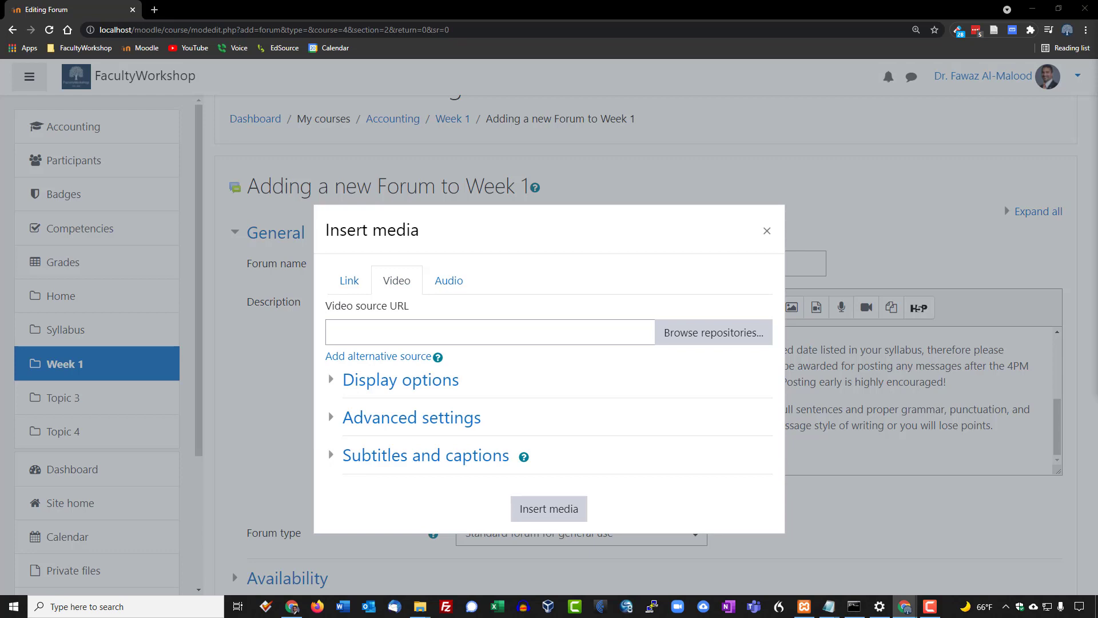
{"action": "left_click", "coordinate": [490, 332]}
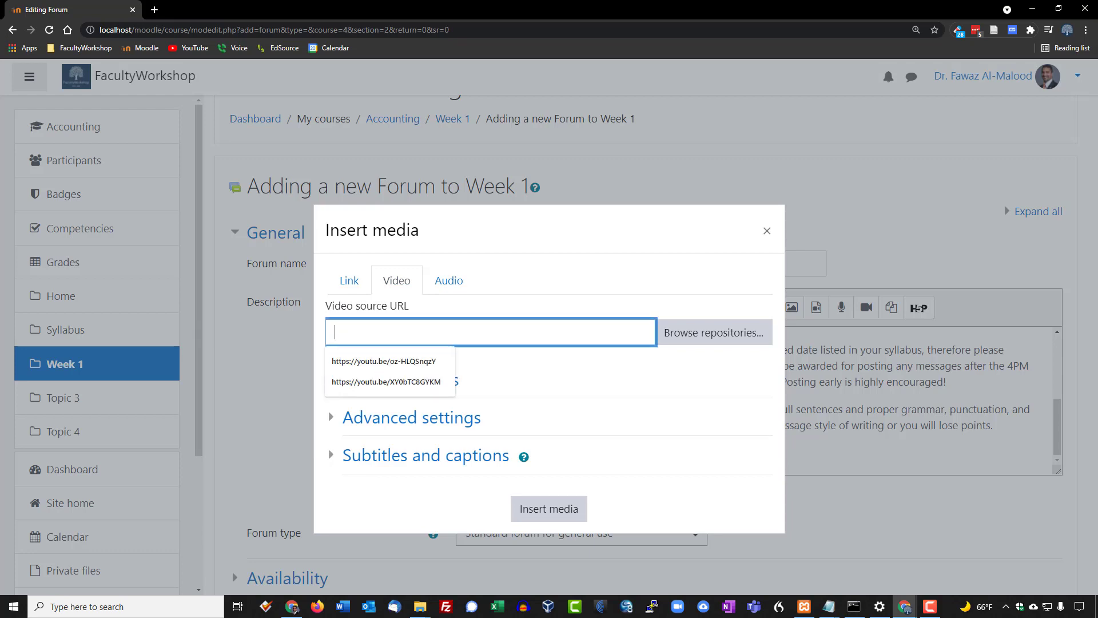
{"action": "type", "text": "https://youtu.be/IwRdiN9s-aw"}
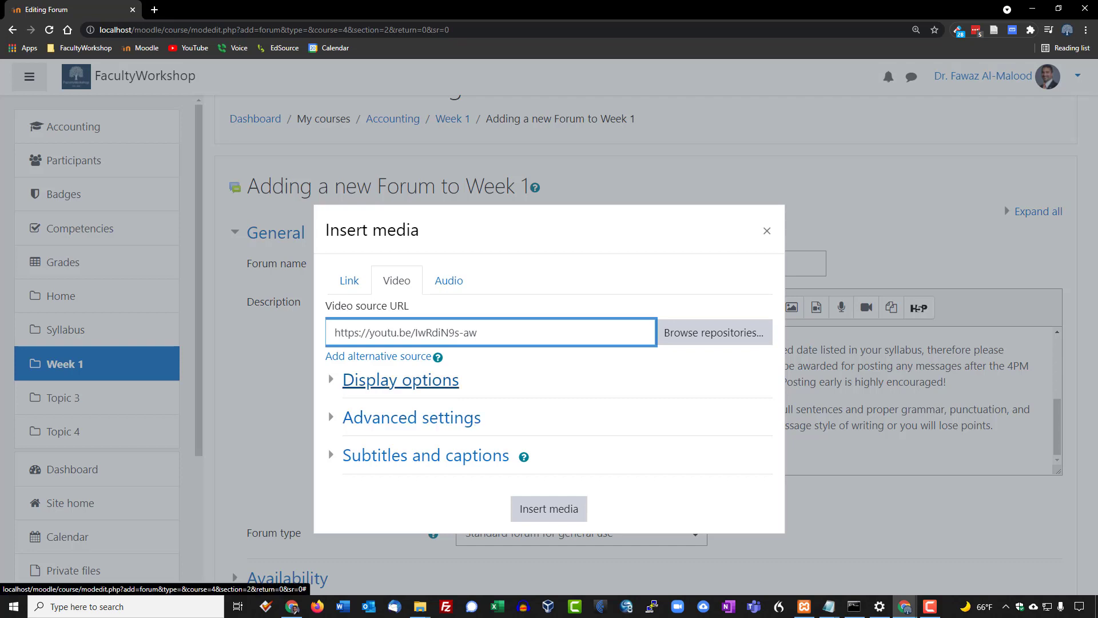
{"action": "left_click", "coordinate": [400, 380]}
{"action": "scroll", "coordinate": [401, 380], "scroll_direction": "down", "scroll_amount": 2}
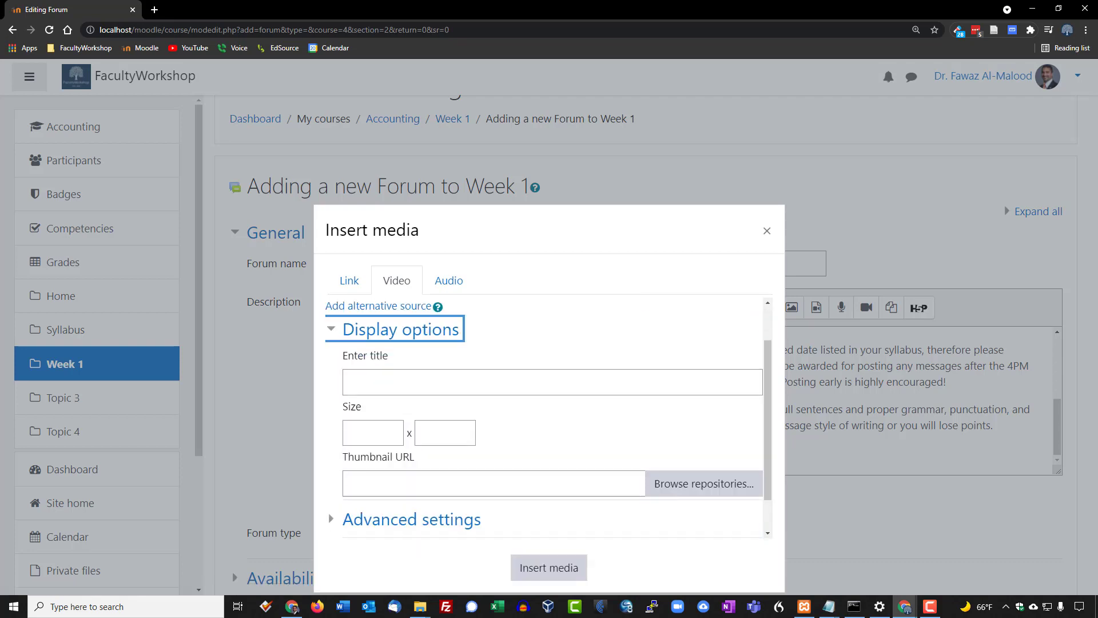
{"action": "left_click", "coordinate": [373, 390]}
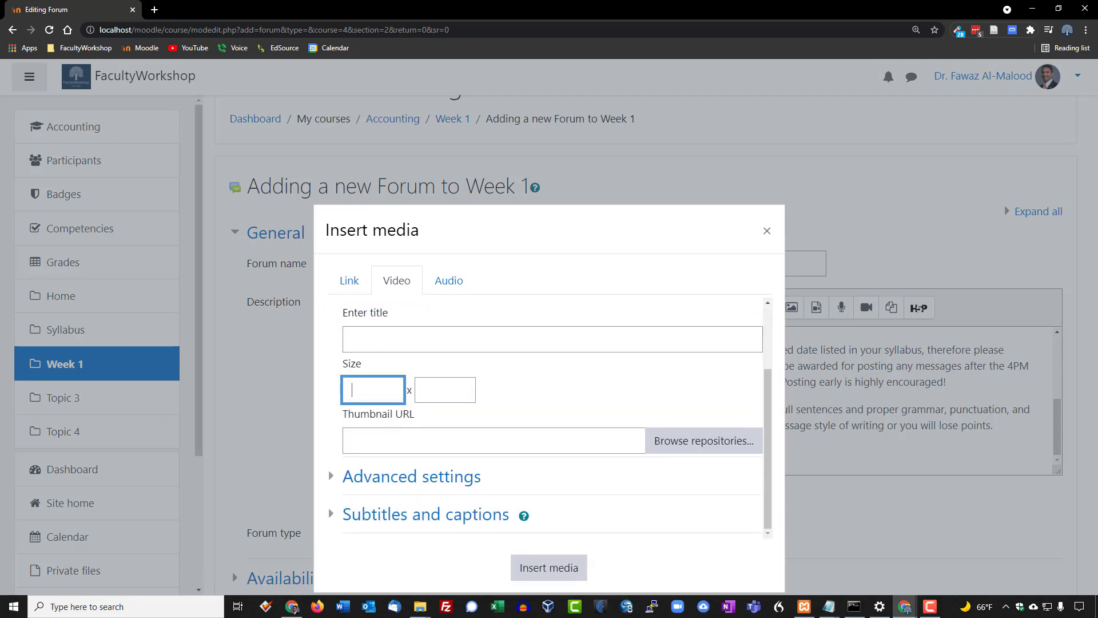
{"action": "type", "text": "800"}
{"action": "key", "text": "Tab"}
{"action": "type", "text": "600"}
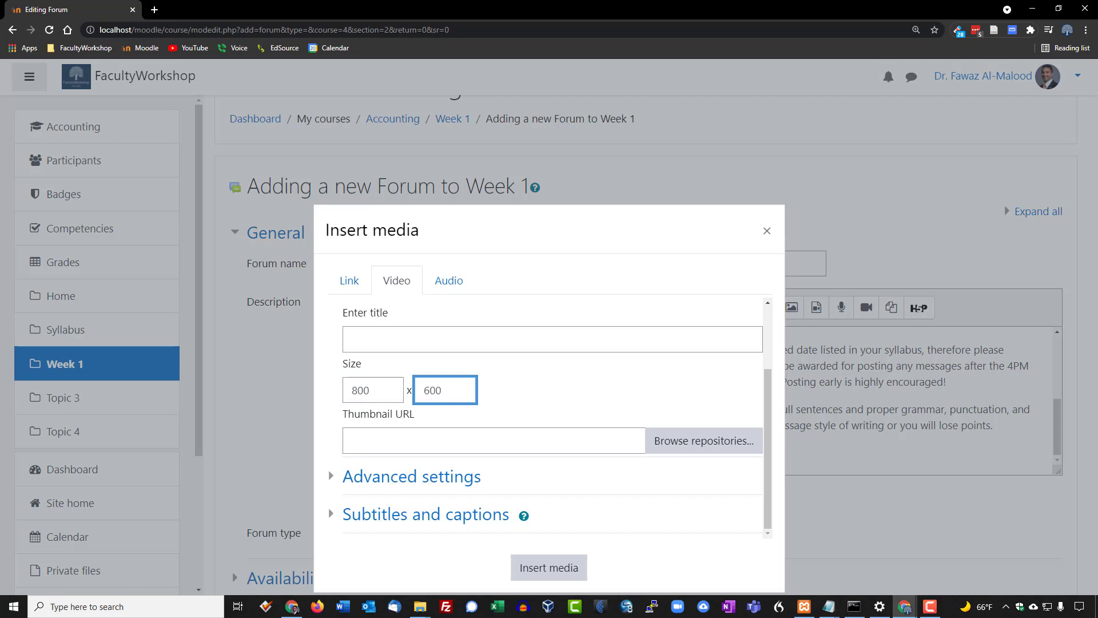
{"action": "left_click", "coordinate": [549, 567]}
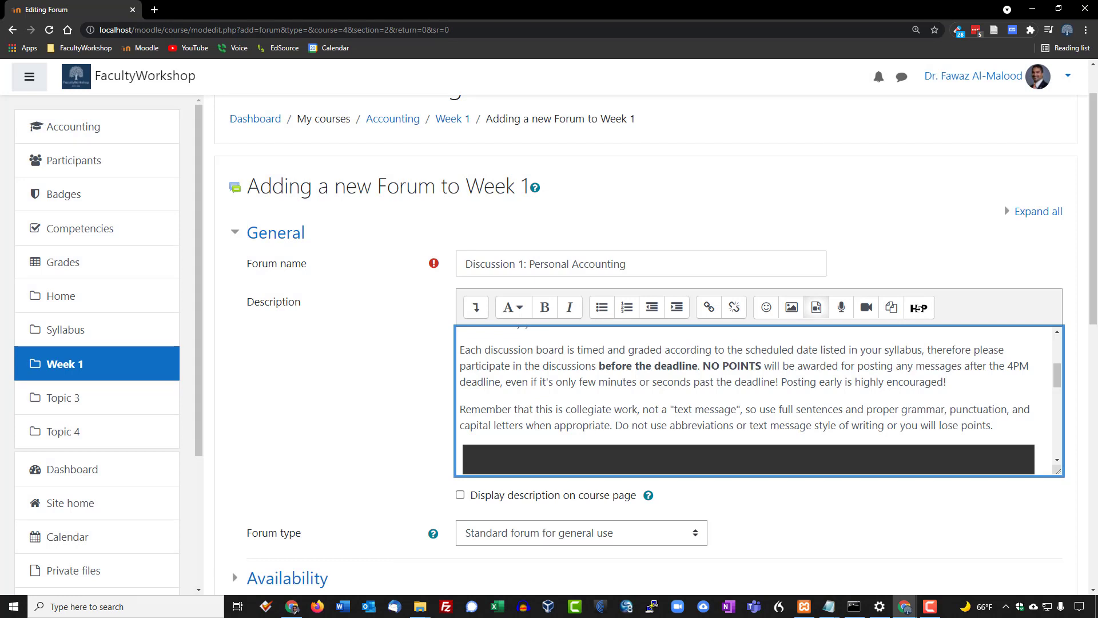
{"action": "left_click", "coordinate": [476, 307]}
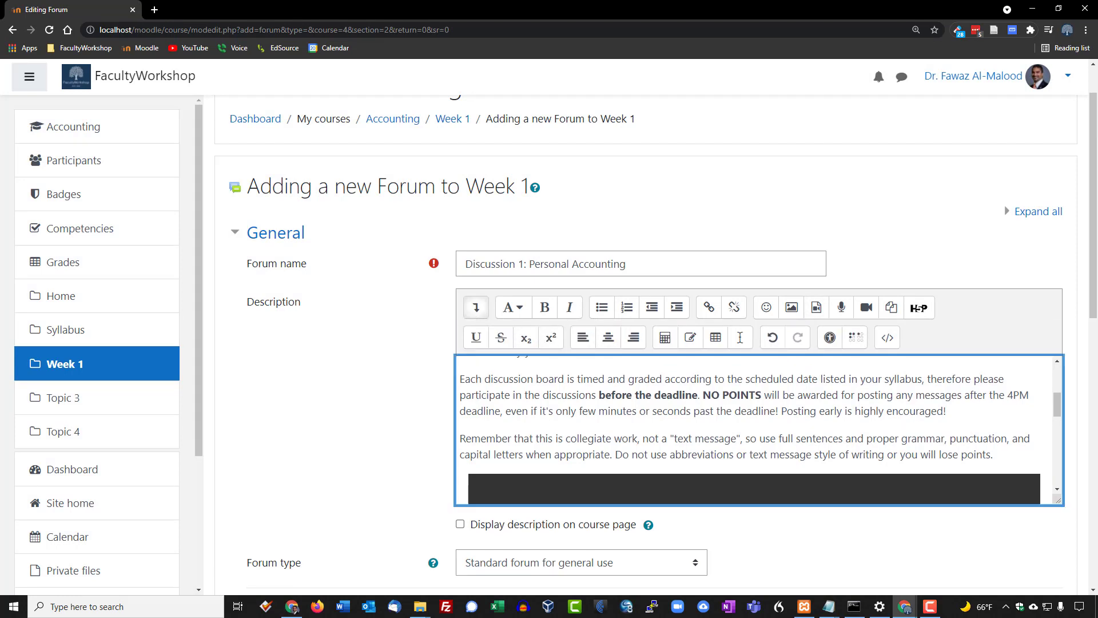
{"action": "scroll", "coordinate": [755, 429], "scroll_direction": "down", "scroll_amount": 1}
{"action": "scroll", "coordinate": [755, 429], "scroll_direction": "up", "scroll_amount": 4}
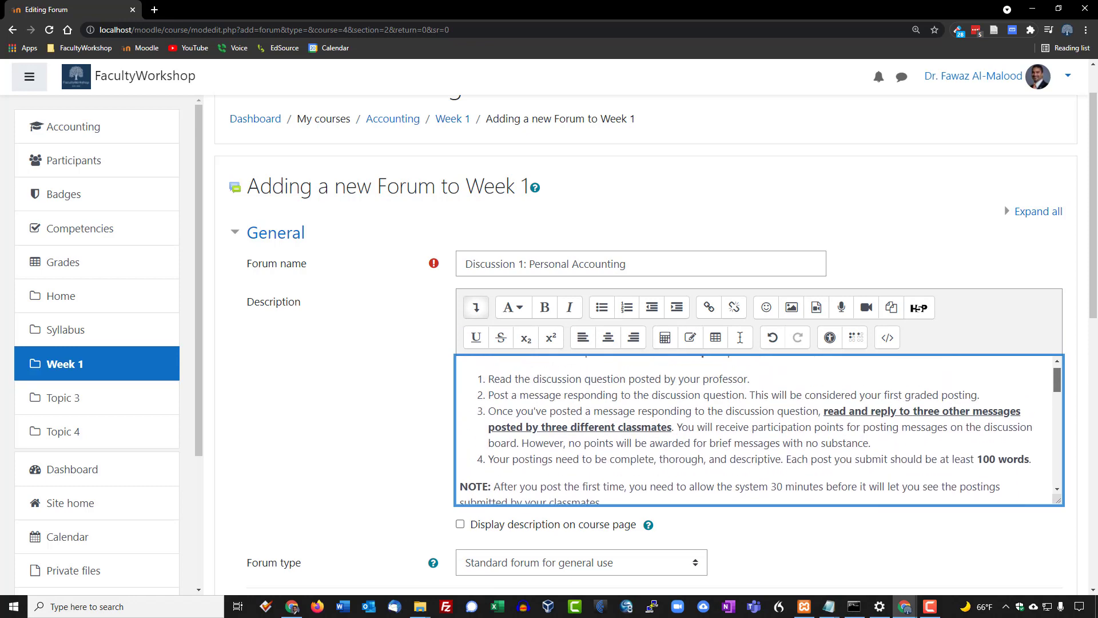
{"action": "scroll", "coordinate": [755, 429], "scroll_direction": "down", "scroll_amount": 3}
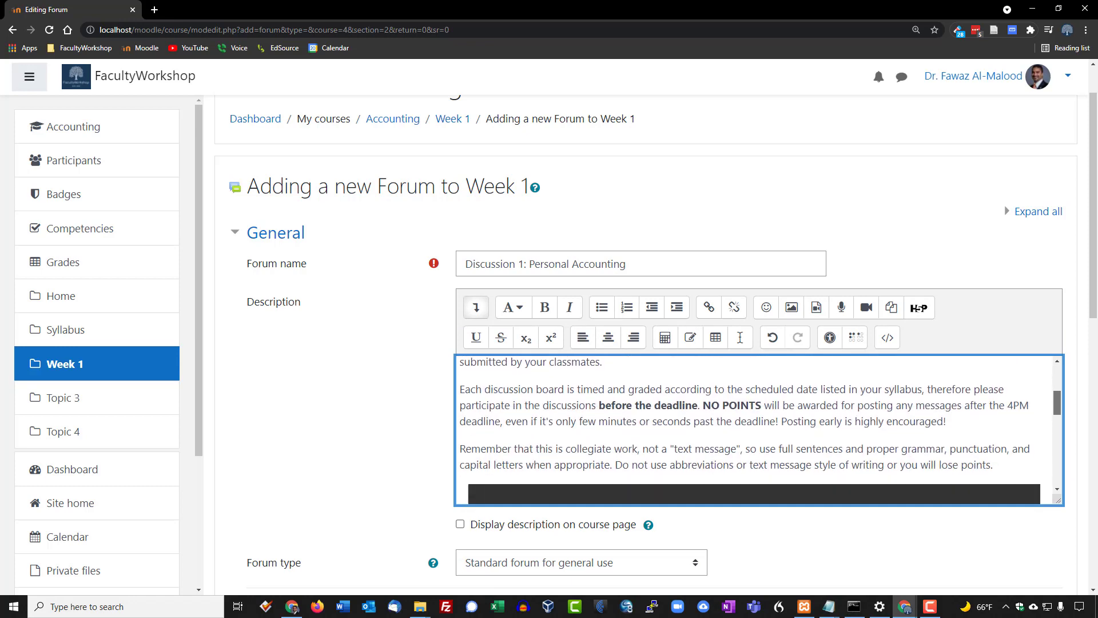
{"action": "scroll", "coordinate": [755, 429], "scroll_direction": "down", "scroll_amount": 5}
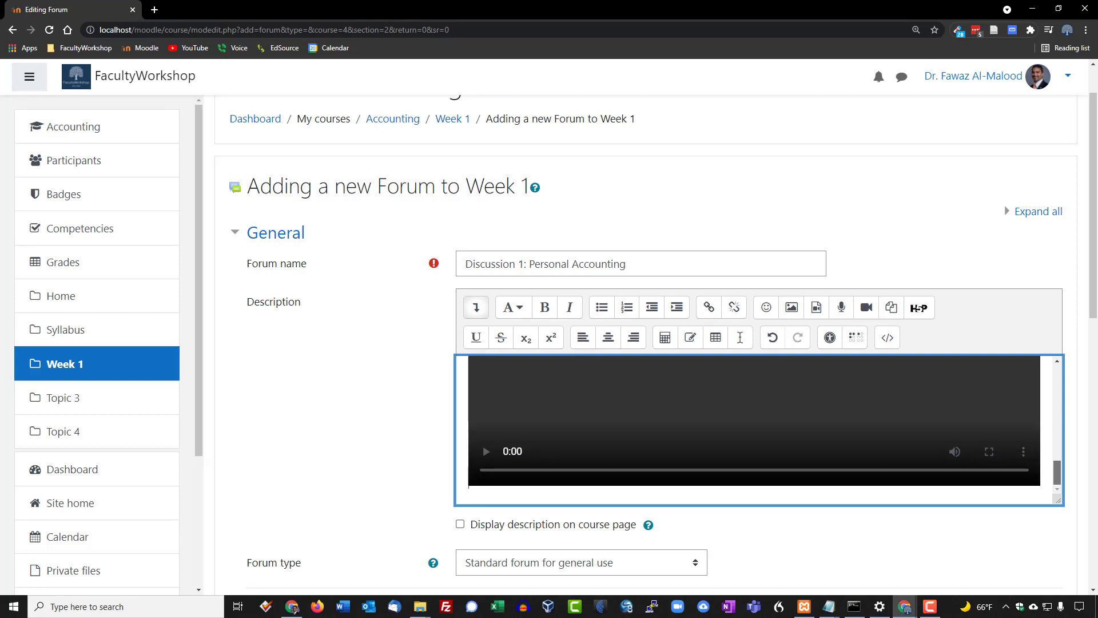
{"action": "scroll", "coordinate": [755, 429], "scroll_direction": "up", "scroll_amount": 3}
{"action": "scroll", "coordinate": [755, 429], "scroll_direction": "down", "scroll_amount": 2}
{"action": "scroll", "coordinate": [755, 429], "scroll_direction": "up", "scroll_amount": 3}
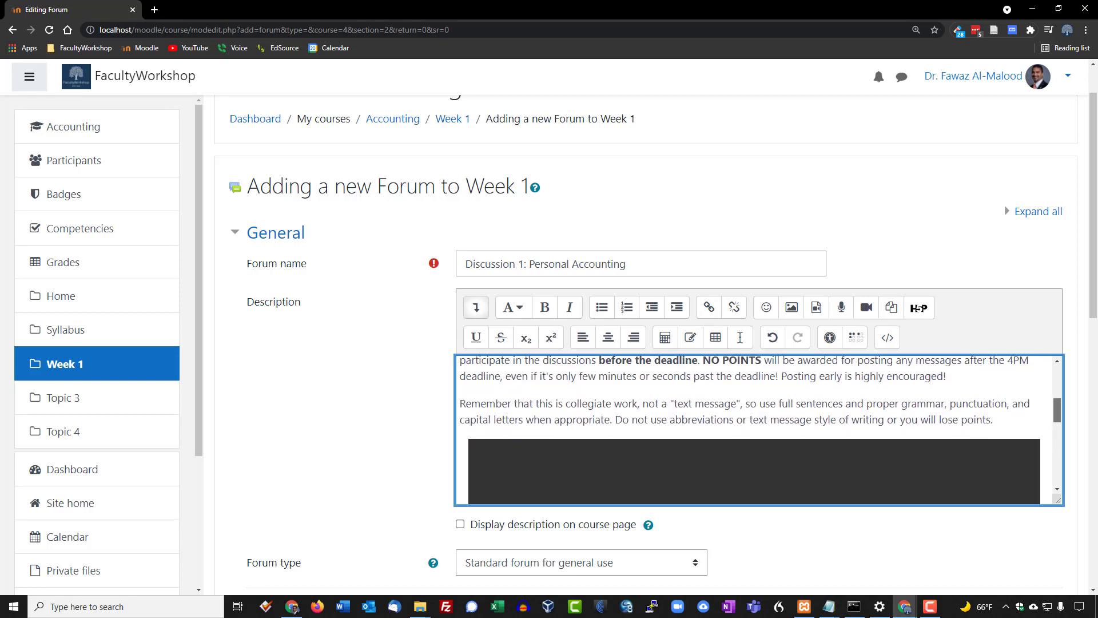
{"action": "scroll", "coordinate": [755, 429], "scroll_direction": "down", "scroll_amount": 7}
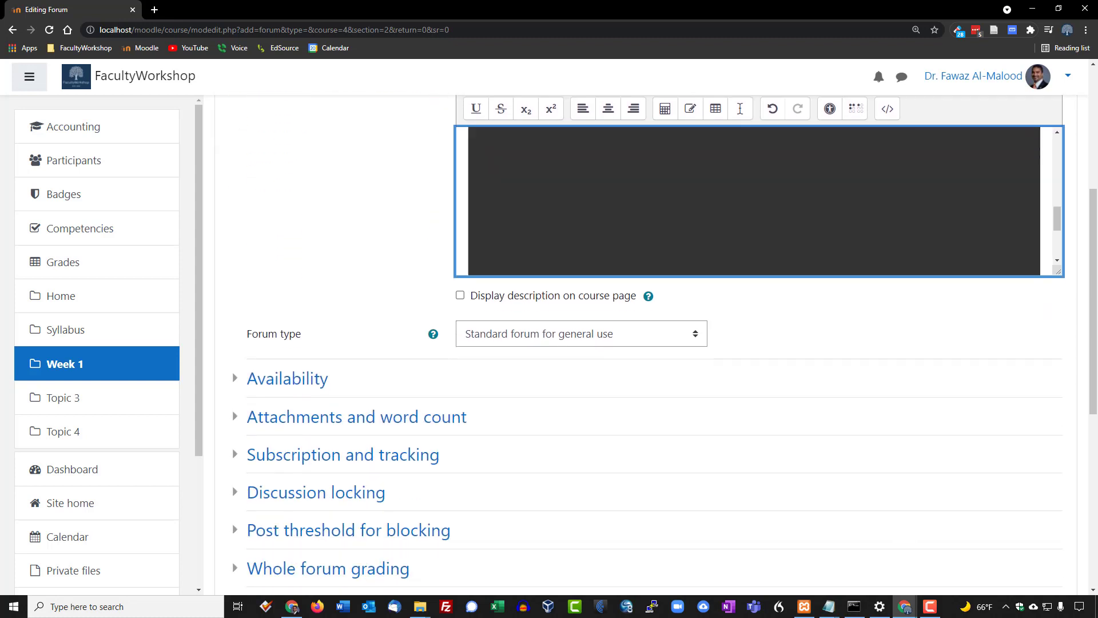
Browse the forum type options and read the help explaining the five forum types
{"action": "scroll", "coordinate": [652, 343], "scroll_direction": "down", "scroll_amount": 1}
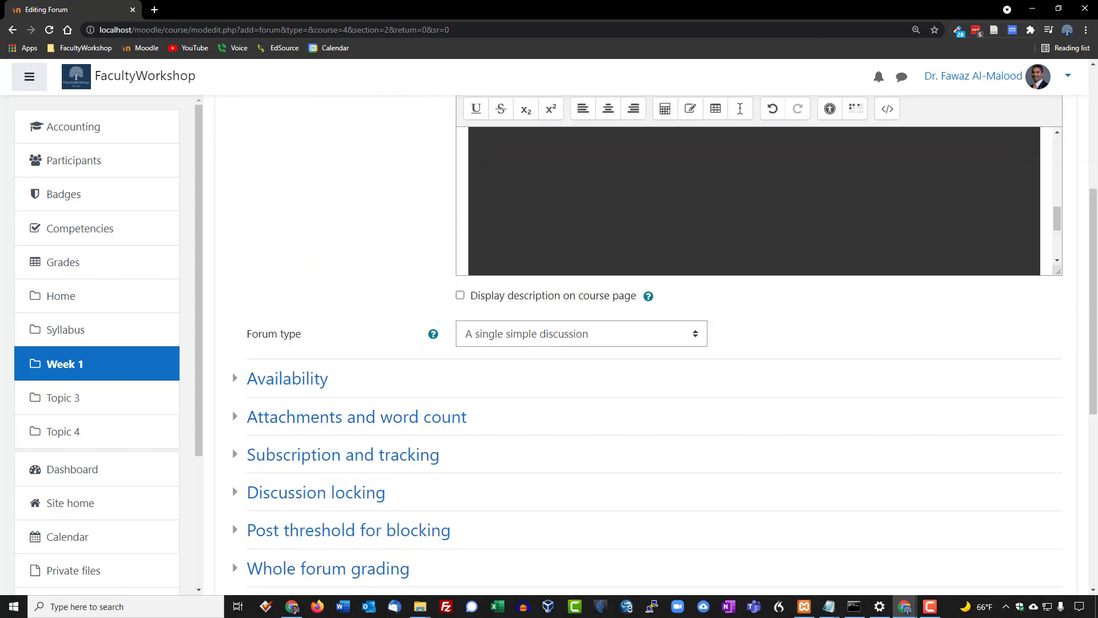
{"action": "left_click", "coordinate": [581, 333]}
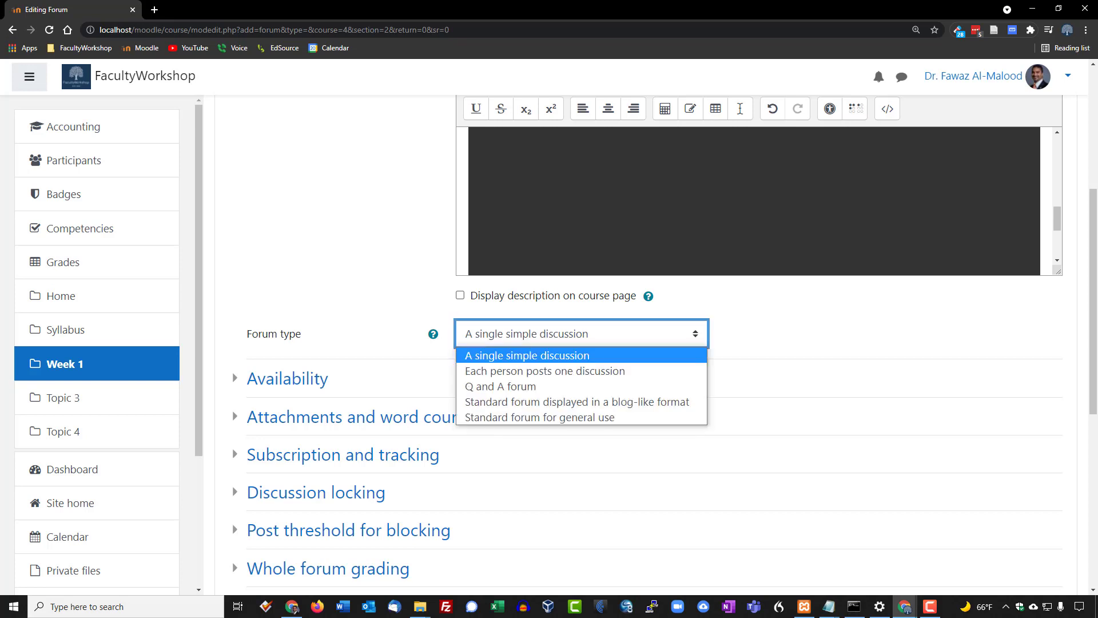
{"action": "key", "text": "Down"}
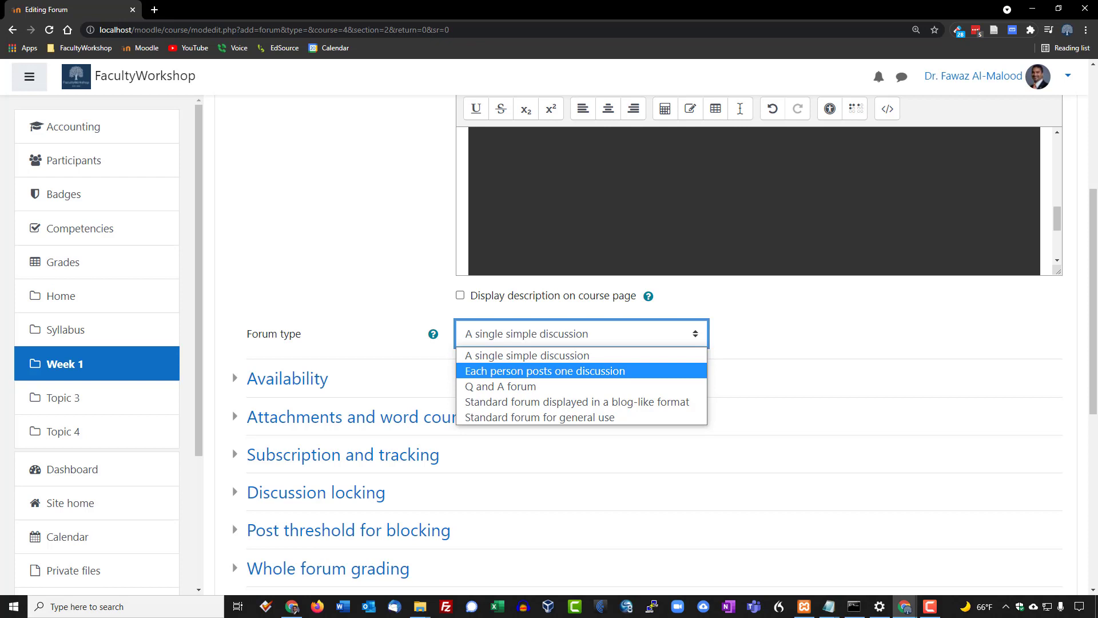
{"action": "key", "text": "Down"}
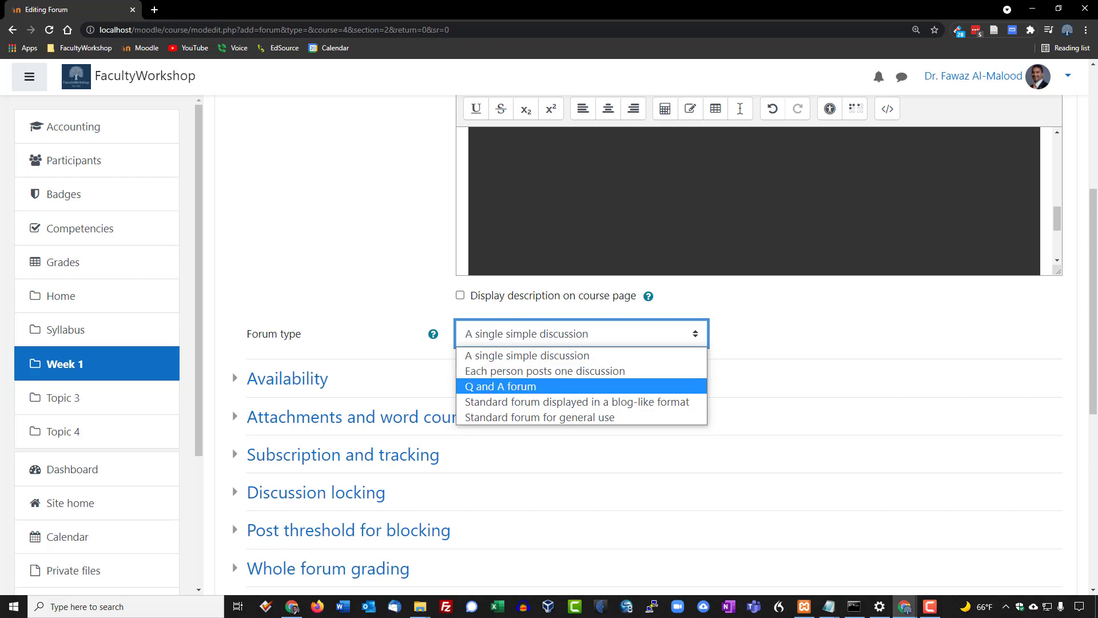
{"action": "key", "text": "Down"}
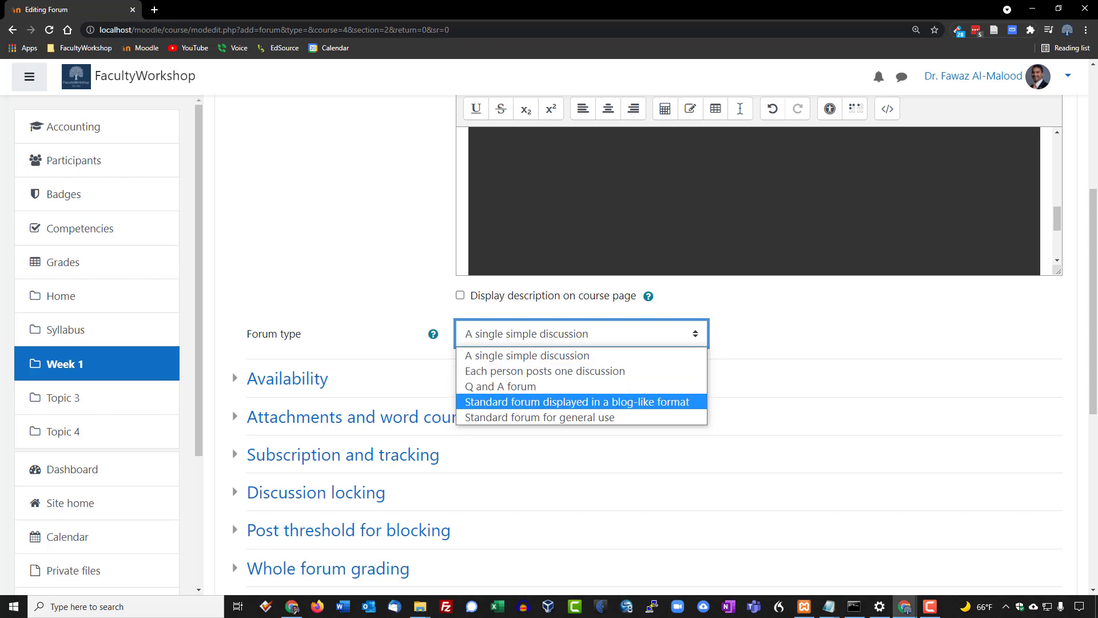
{"action": "key", "text": "Up"}
{"action": "key", "text": "Up"}
{"action": "key", "text": "Escape"}
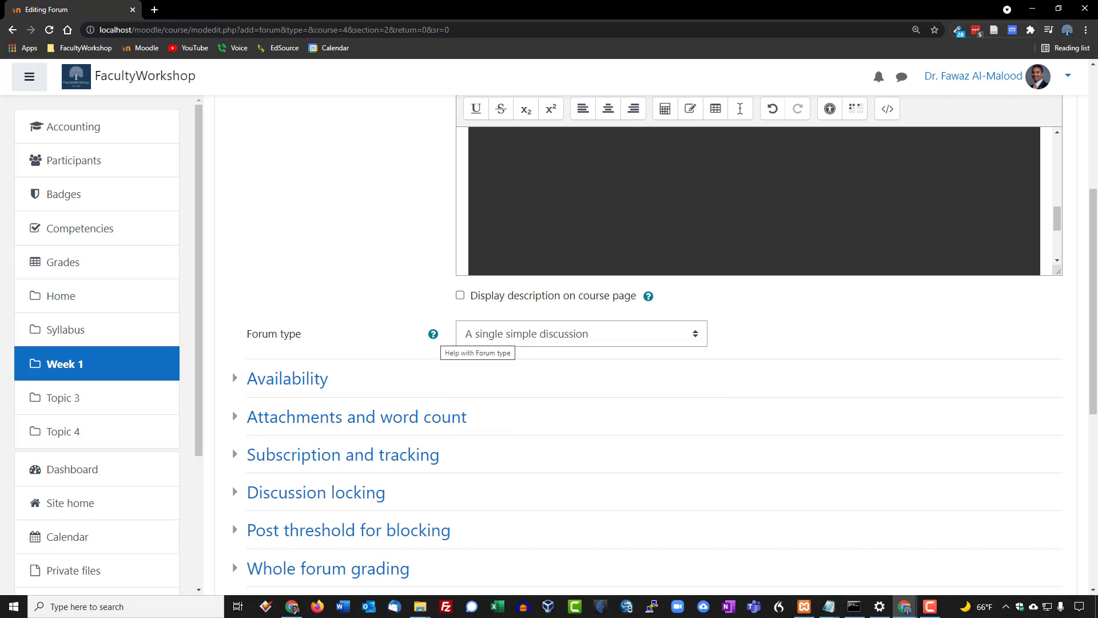
{"action": "left_click", "coordinate": [433, 333]}
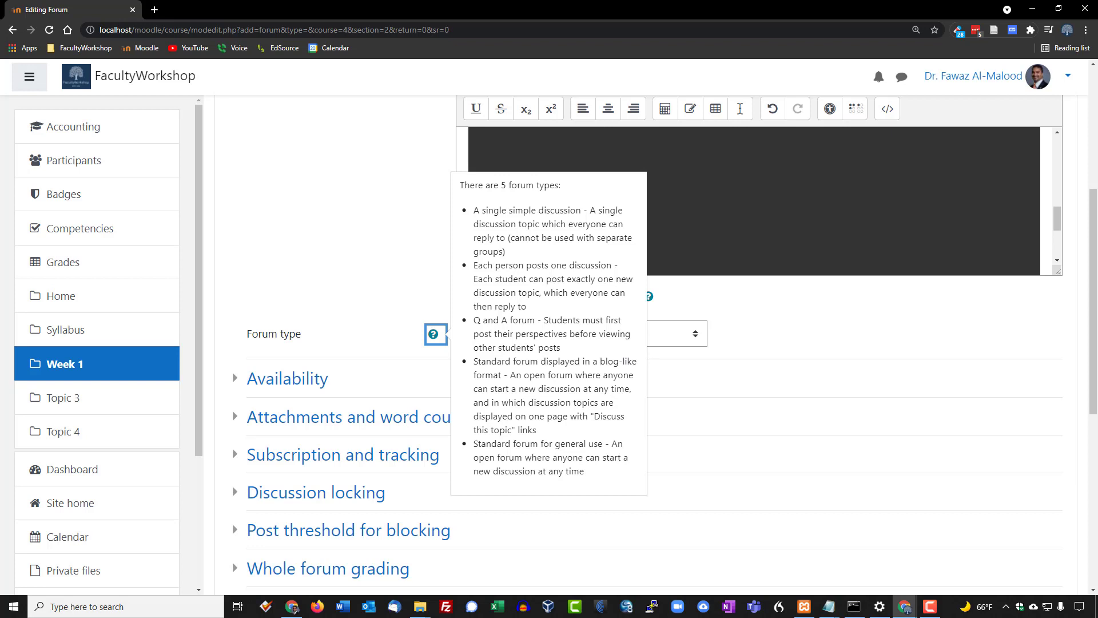
{"action": "key", "text": "Escape"}
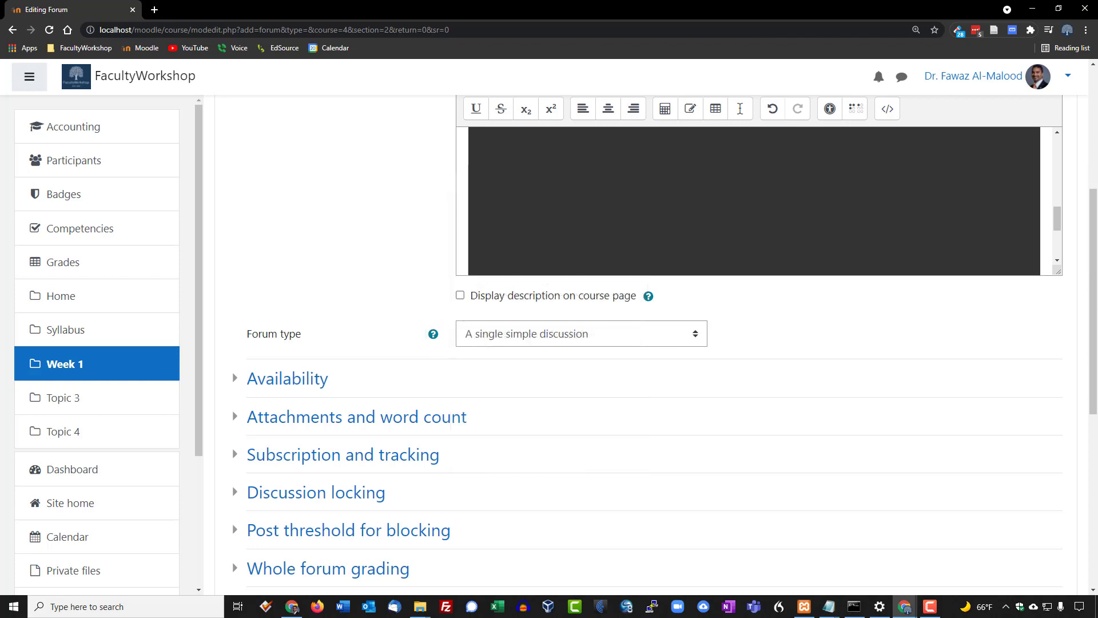
Set Forum type to Q and A forum and review the forum type help again
{"action": "left_click", "coordinate": [581, 334]}
{"action": "left_click", "coordinate": [501, 386]}
{"action": "left_click", "coordinate": [433, 334]}
{"action": "key", "text": "shift+Tab"}
{"action": "key", "text": "Return"}
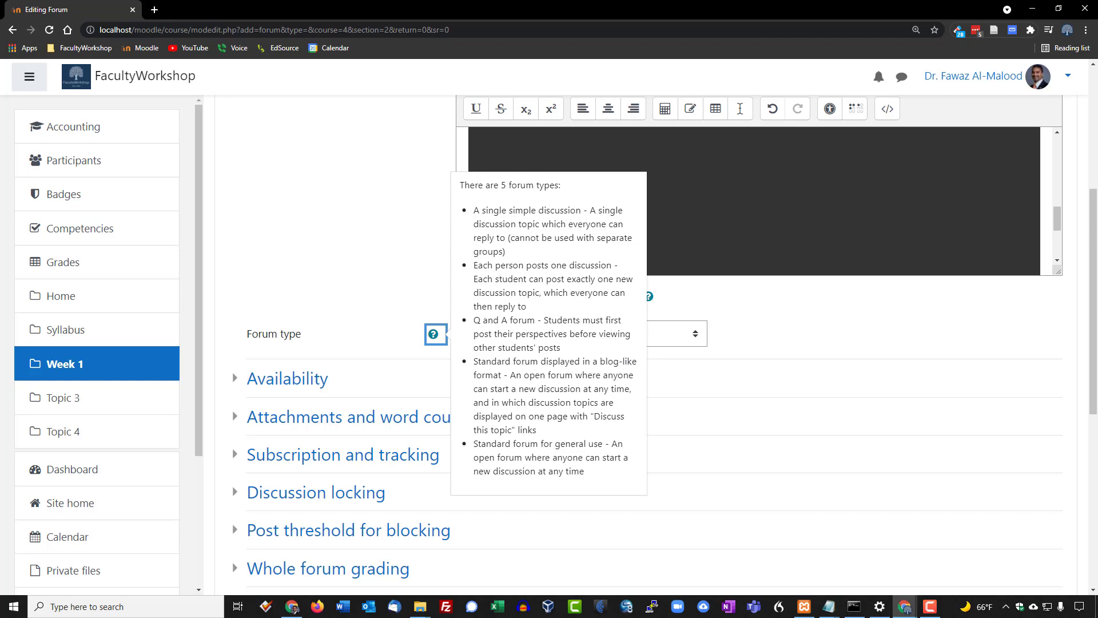
{"action": "key", "text": "Escape"}
Enable a due date of 4 August 2021 and a cut-off date of 11 August 2021
{"action": "scroll", "coordinate": [400, 320], "scroll_direction": "down", "scroll_amount": 2}
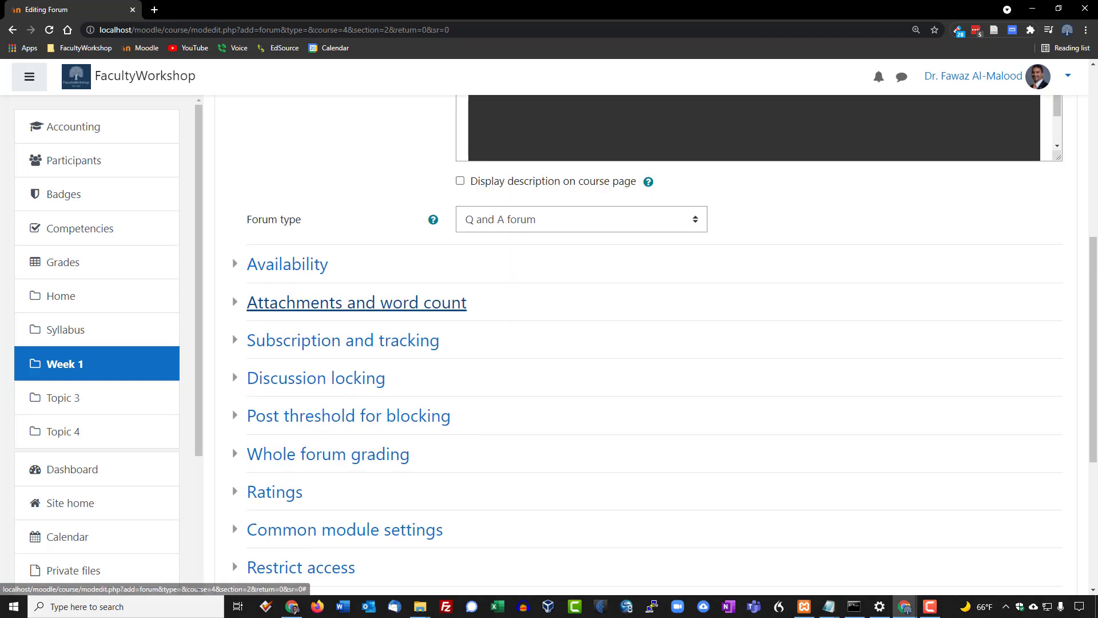
{"action": "left_click", "coordinate": [287, 264]}
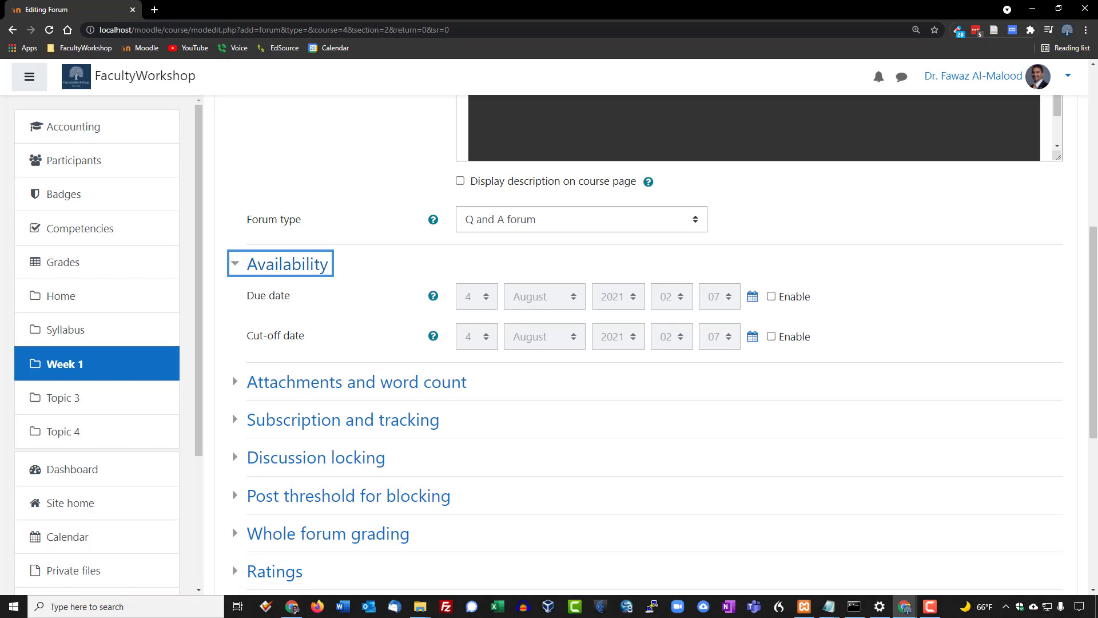
{"action": "left_click", "coordinate": [772, 297]}
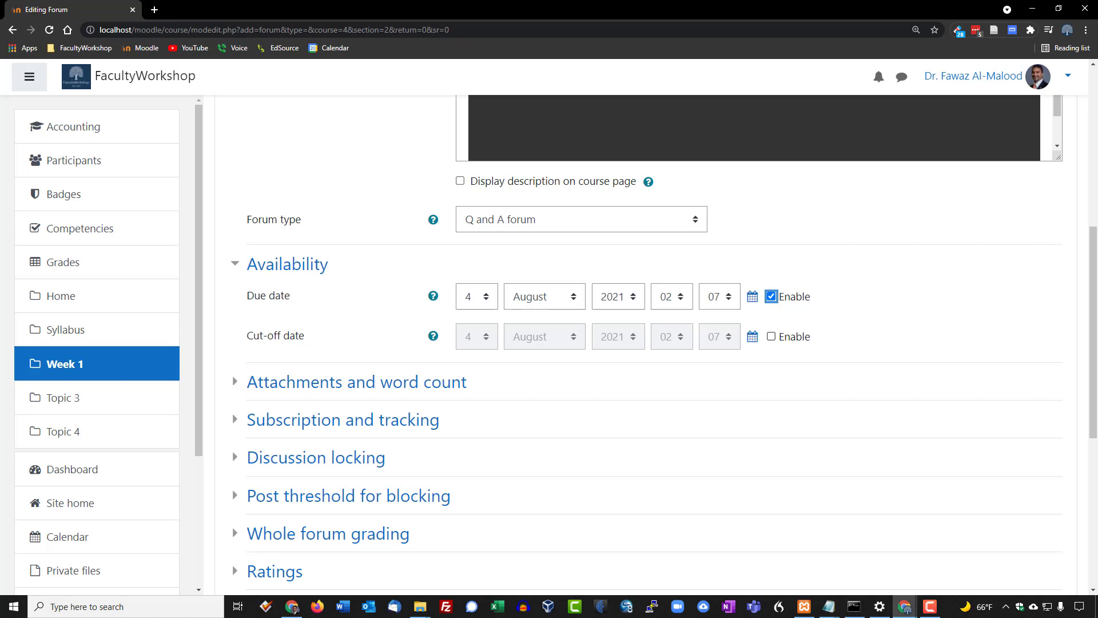
{"action": "left_click", "coordinate": [771, 336]}
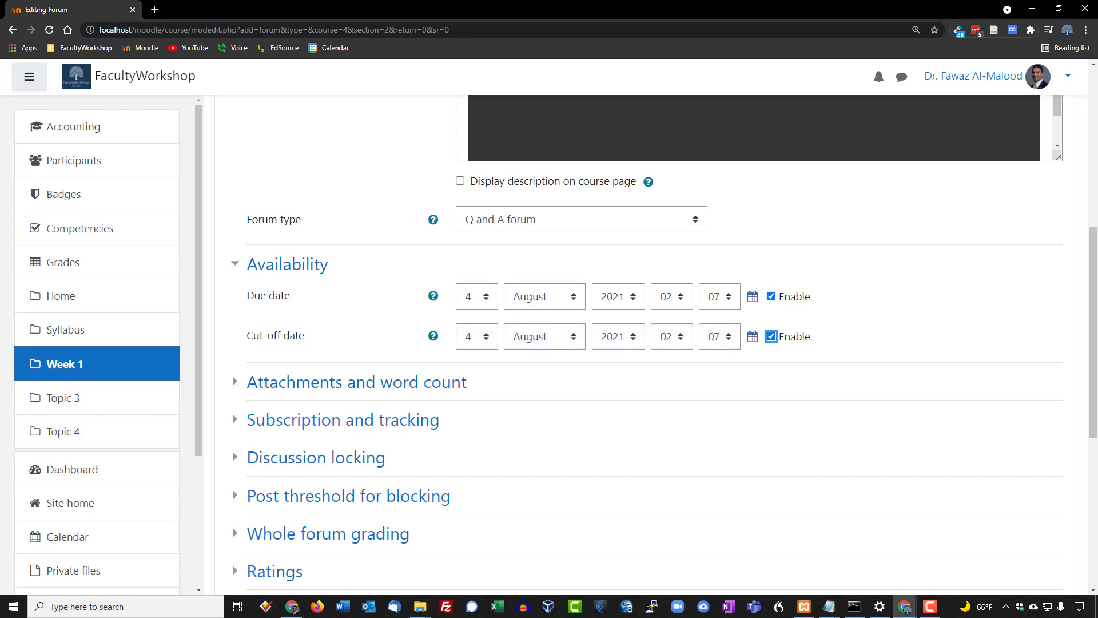
{"action": "left_click", "coordinate": [477, 337]}
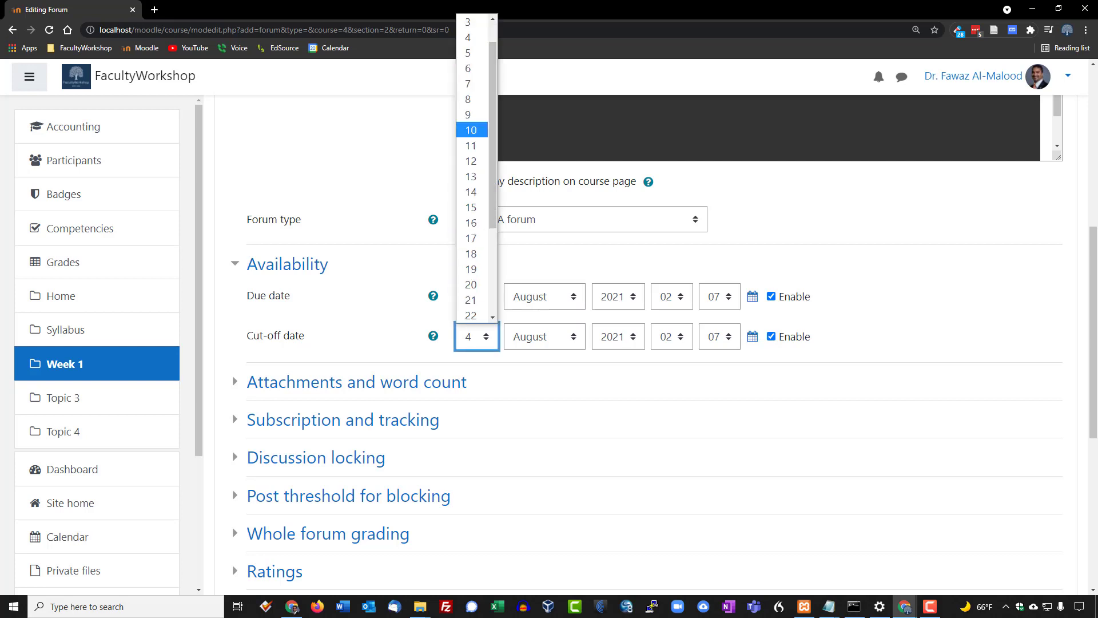
{"action": "left_click", "coordinate": [472, 146]}
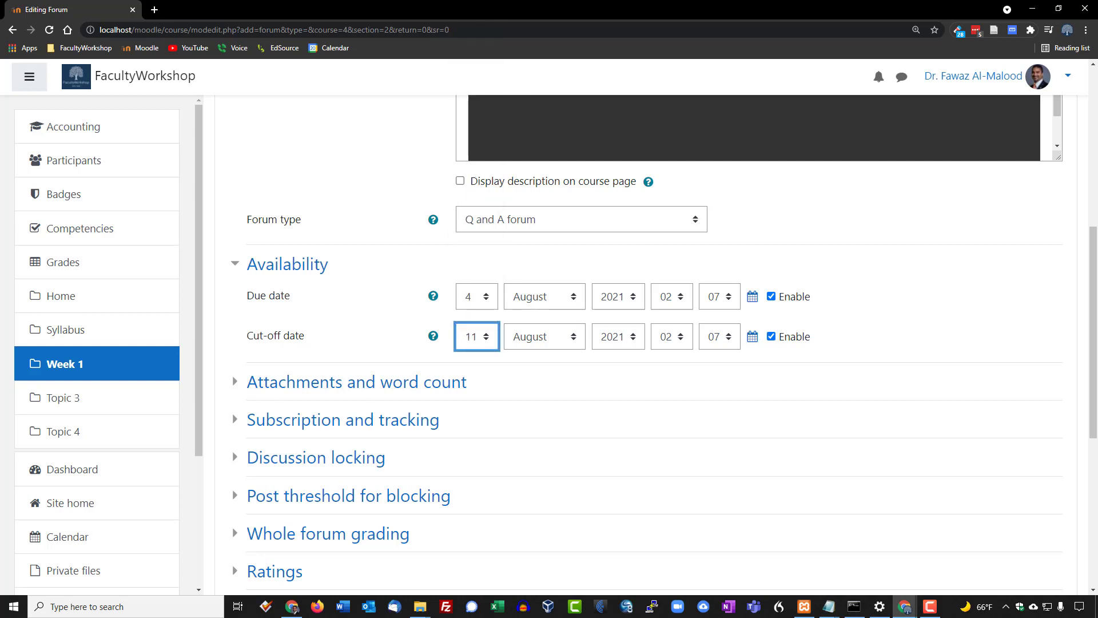
{"action": "scroll", "coordinate": [355, 269], "scroll_direction": "down", "scroll_amount": 1}
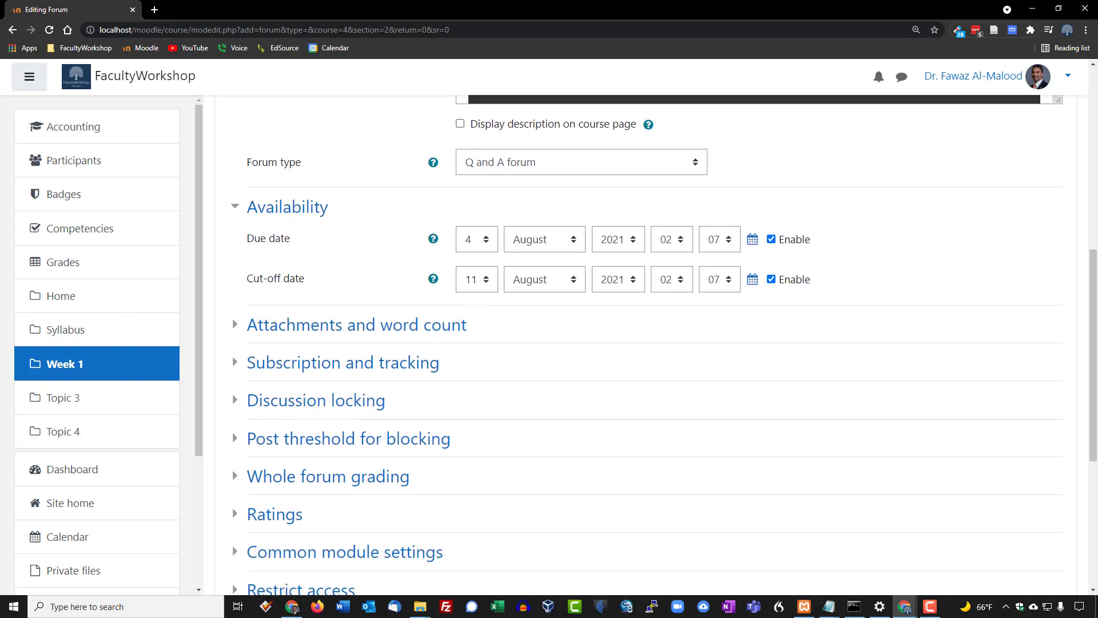
{"action": "scroll", "coordinate": [354, 269], "scroll_direction": "down", "scroll_amount": 1}
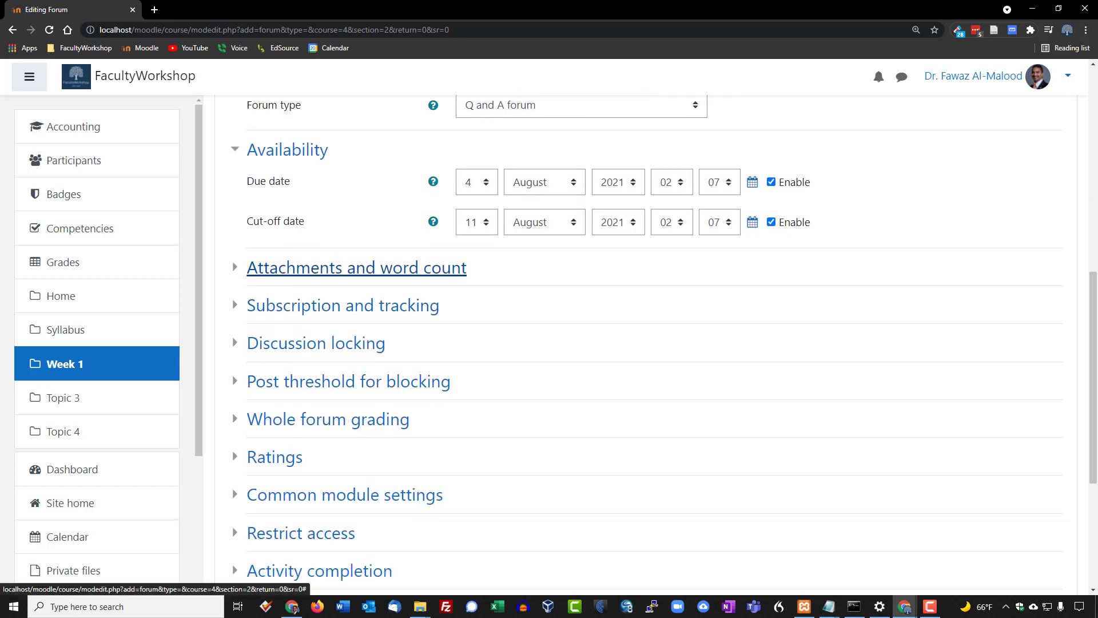
Set maximum attachments to 0 and turn on the word count display
{"action": "left_click", "coordinate": [355, 268]}
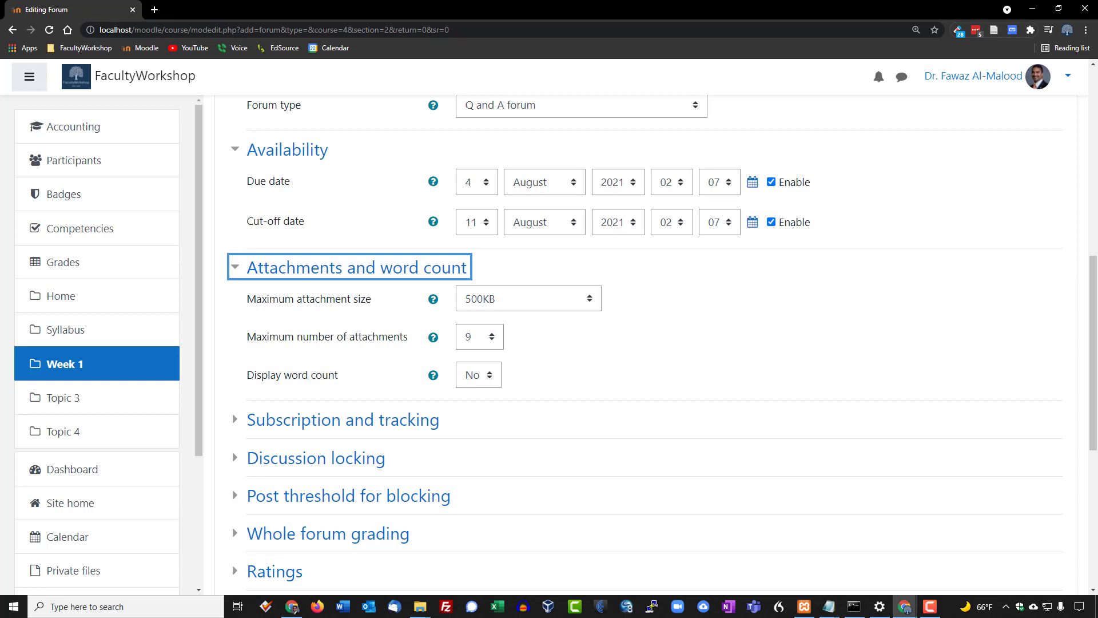
{"action": "left_click", "coordinate": [480, 337]}
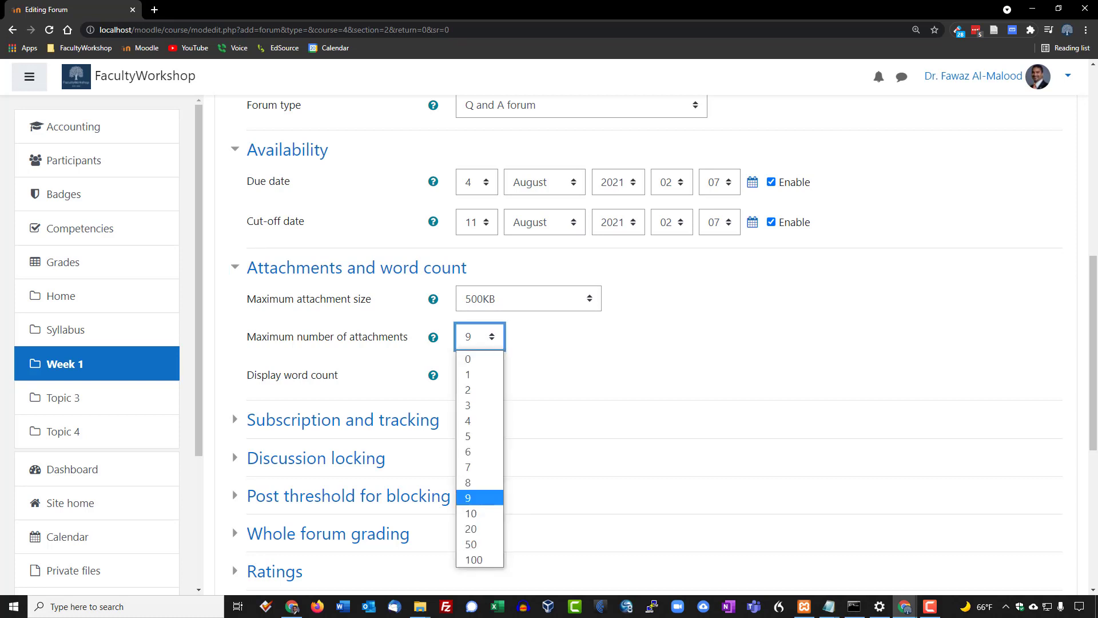
{"action": "left_click", "coordinate": [479, 359]}
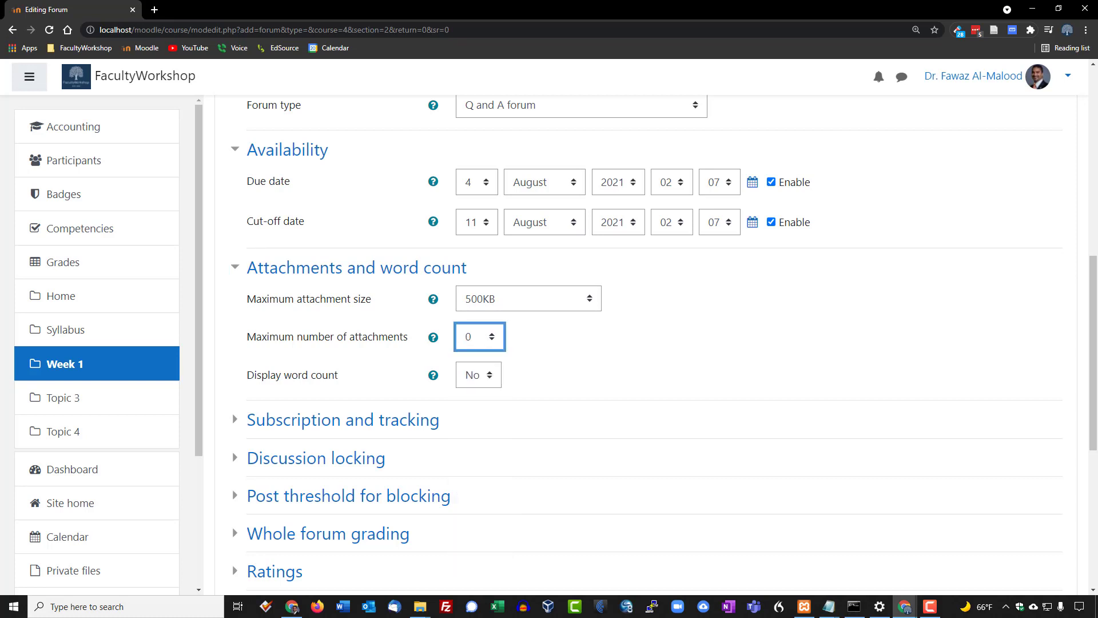
{"action": "left_click", "coordinate": [620, 348]}
{"action": "scroll", "coordinate": [663, 344], "scroll_direction": "down", "scroll_amount": 1}
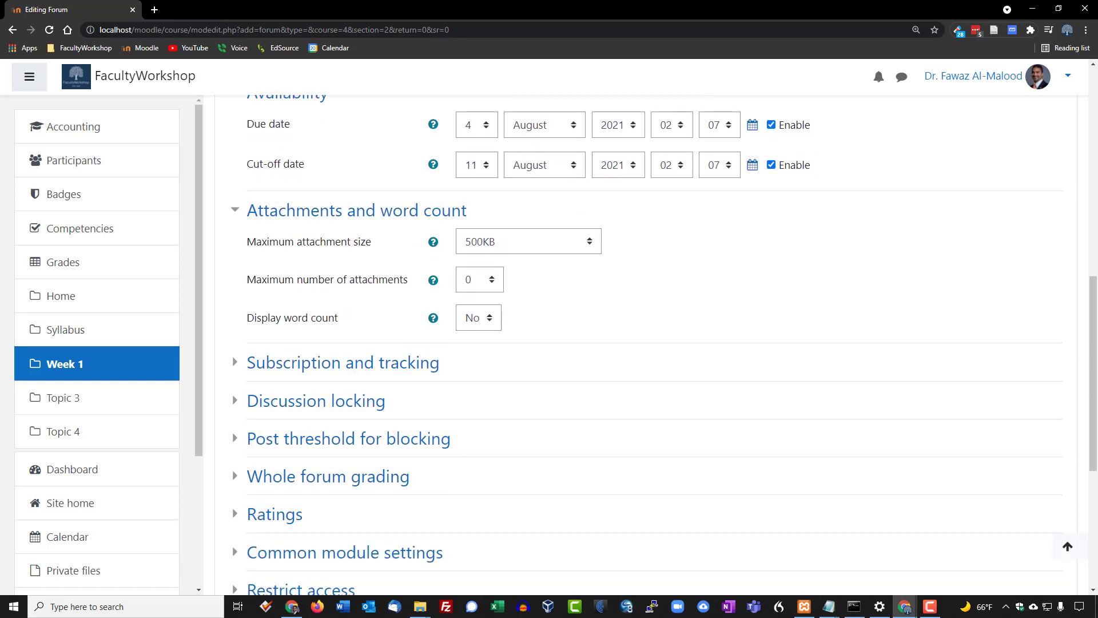
{"action": "left_click", "coordinate": [479, 318]}
{"action": "left_click", "coordinate": [479, 356]}
Select the 100-word requirement in the instructions, then expand Subscription and tracking
{"action": "scroll", "coordinate": [652, 343], "scroll_direction": "up", "scroll_amount": 7}
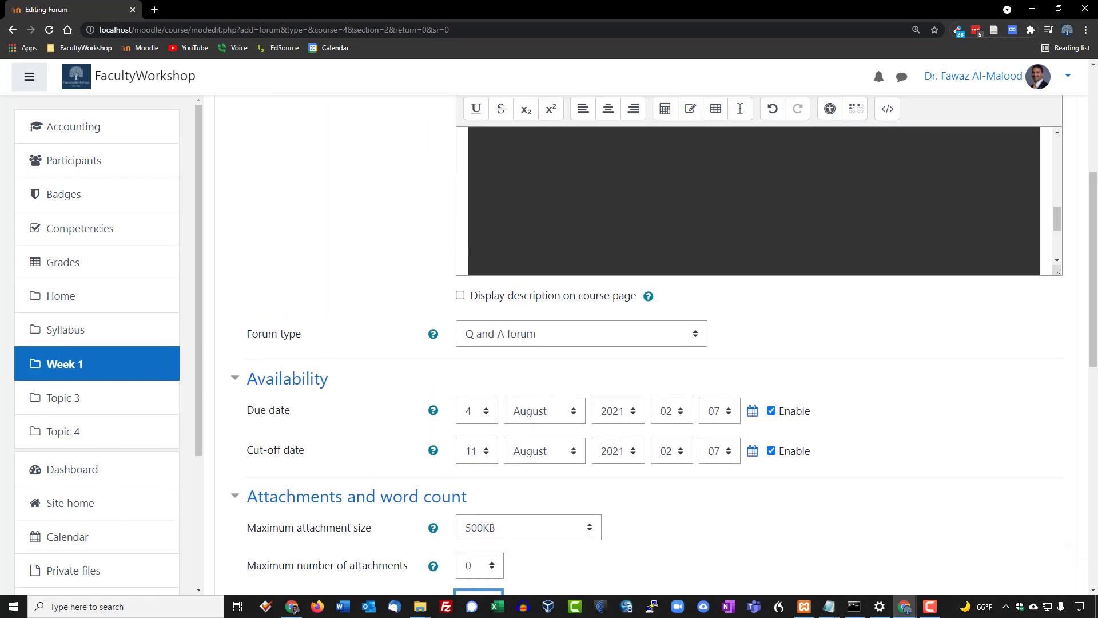
{"action": "scroll", "coordinate": [761, 315], "scroll_direction": "up", "scroll_amount": 5}
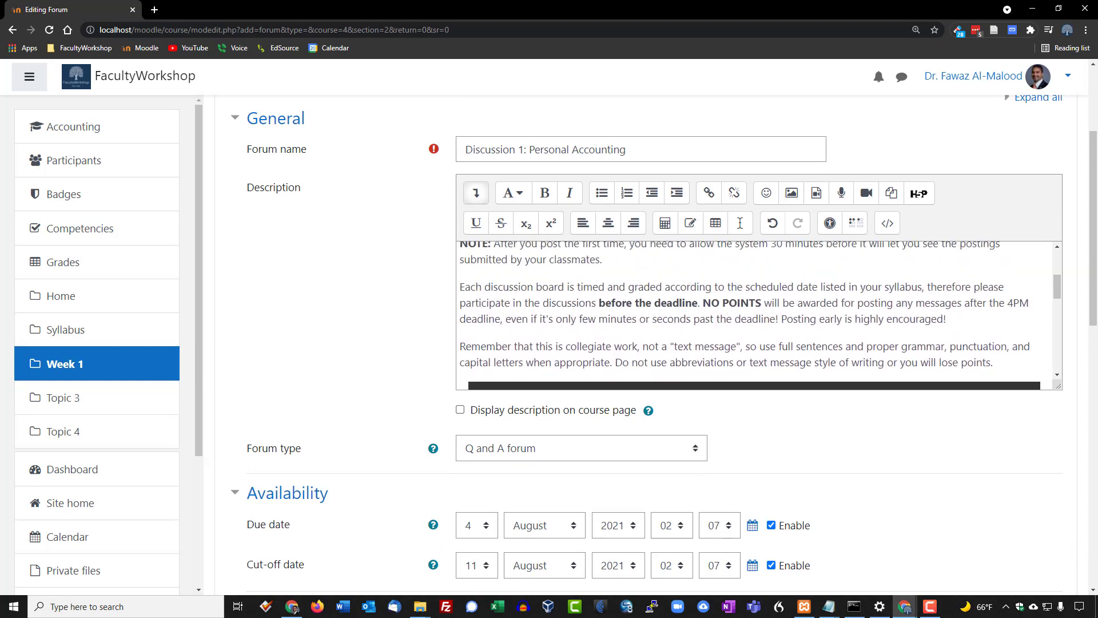
{"action": "left_click_drag", "start_coordinate": [977, 272], "coordinate": [1031, 273]}
{"action": "scroll", "coordinate": [761, 314], "scroll_direction": "down", "scroll_amount": 5}
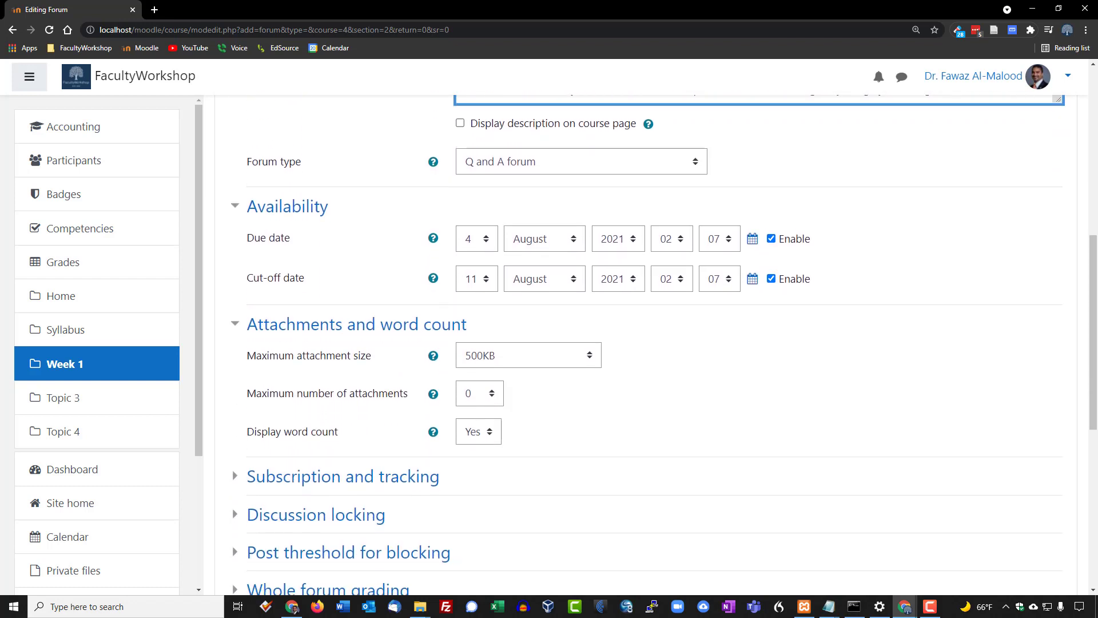
{"action": "scroll", "coordinate": [652, 343], "scroll_direction": "down", "scroll_amount": 2}
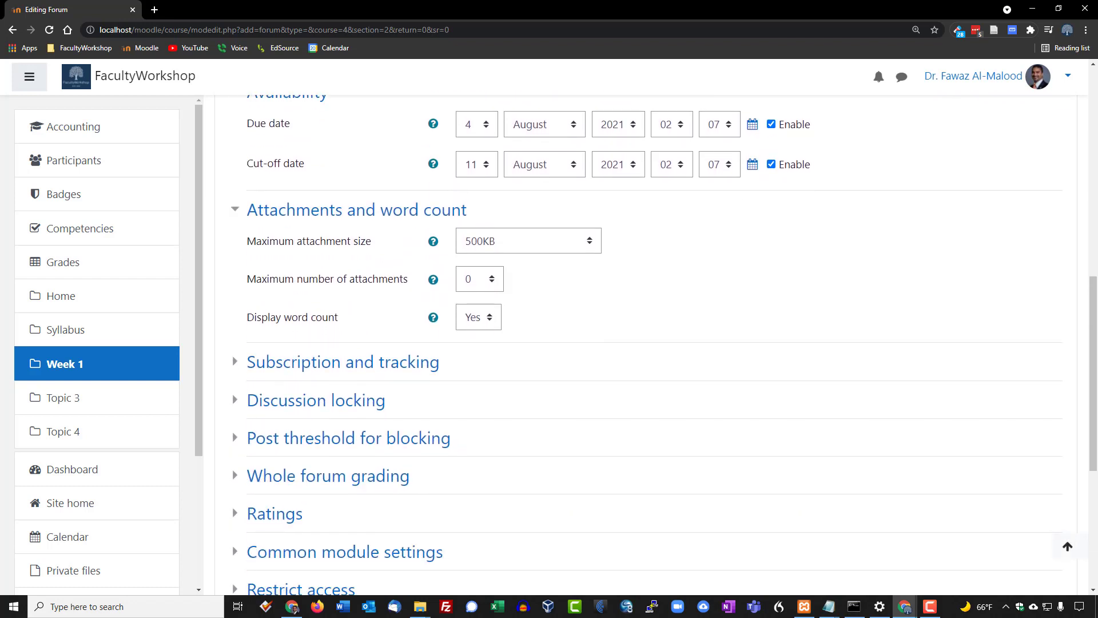
{"action": "scroll", "coordinate": [664, 343], "scroll_direction": "down", "scroll_amount": 2}
{"action": "left_click", "coordinate": [343, 247]}
{"action": "scroll", "coordinate": [652, 343], "scroll_direction": "down", "scroll_amount": 1}
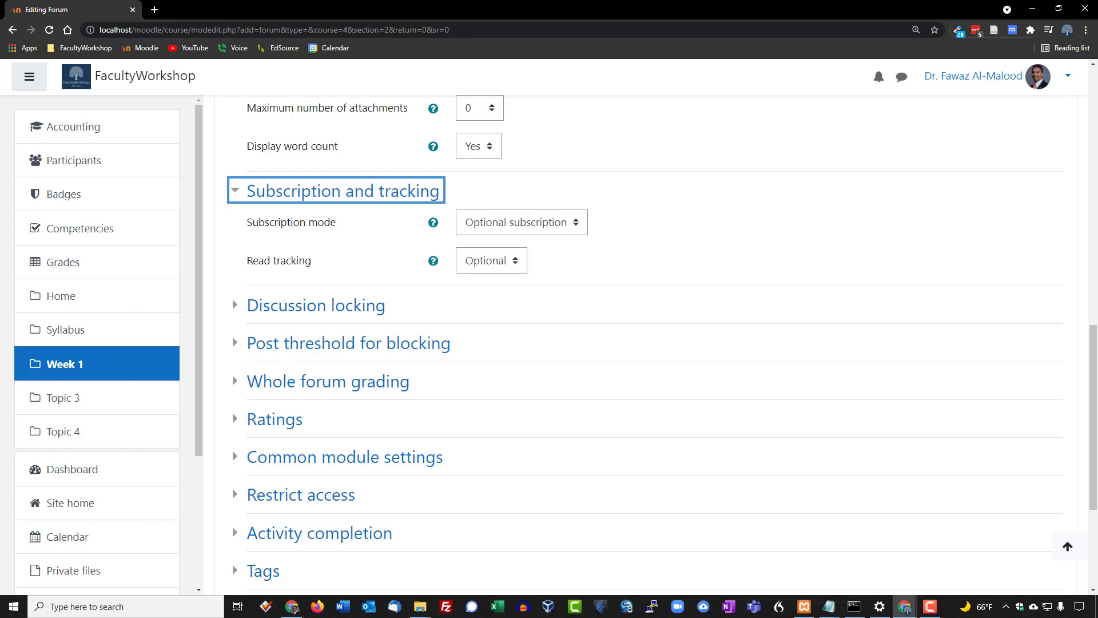
Keep Subscription mode at Optional subscription and expand the Discussion locking section
{"action": "left_click", "coordinate": [522, 222]}
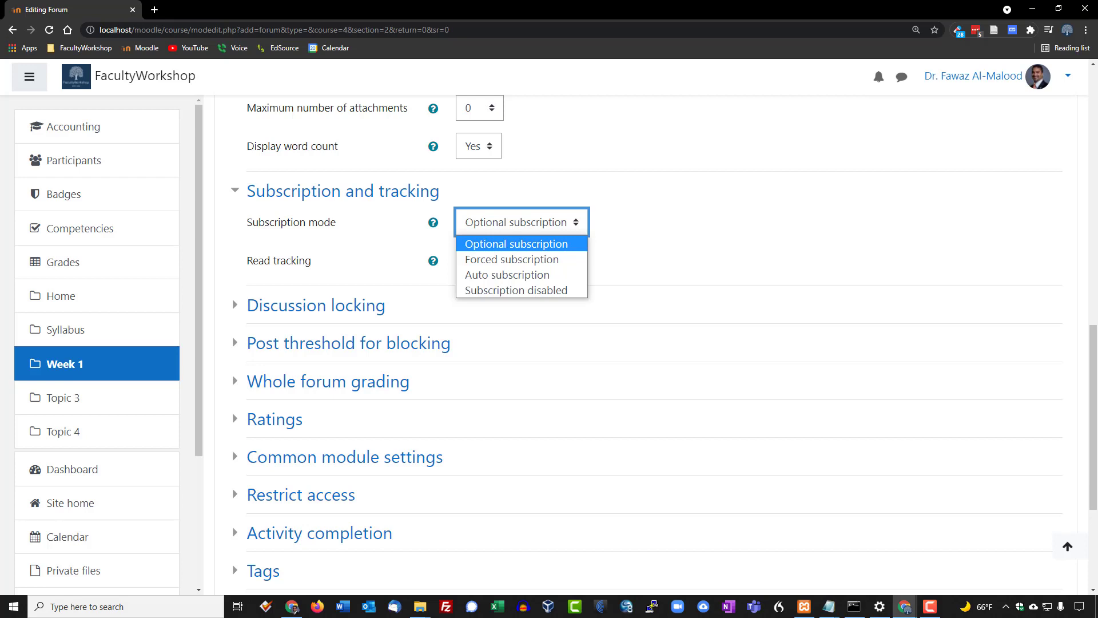
{"action": "key", "text": "Down"}
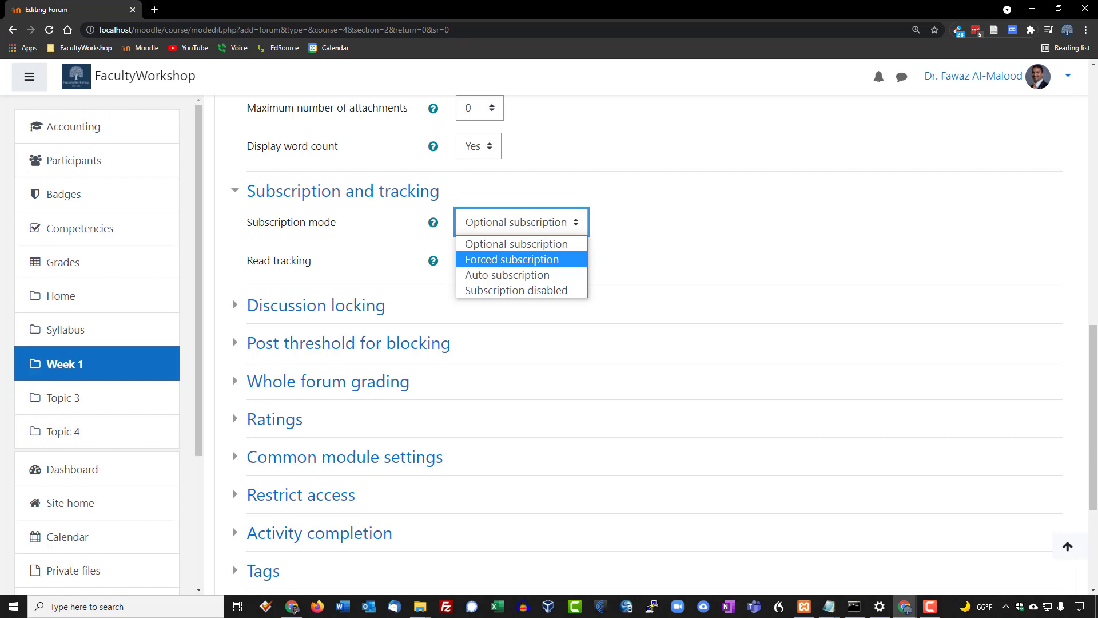
{"action": "key", "text": "Up"}
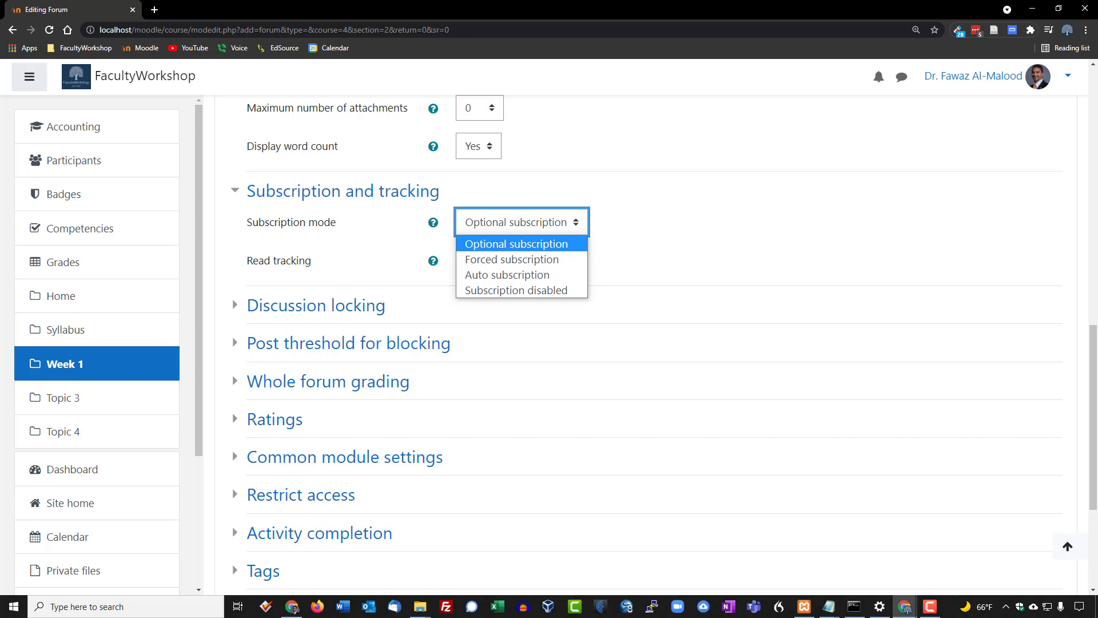
{"action": "key", "text": "Return"}
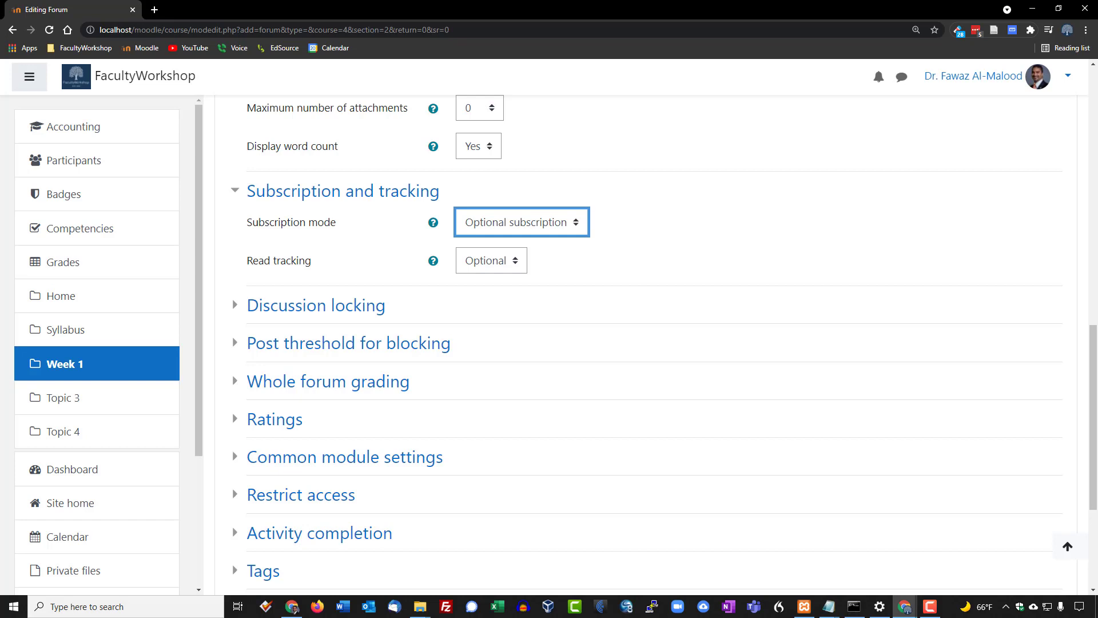
{"action": "key", "text": "alt+Down"}
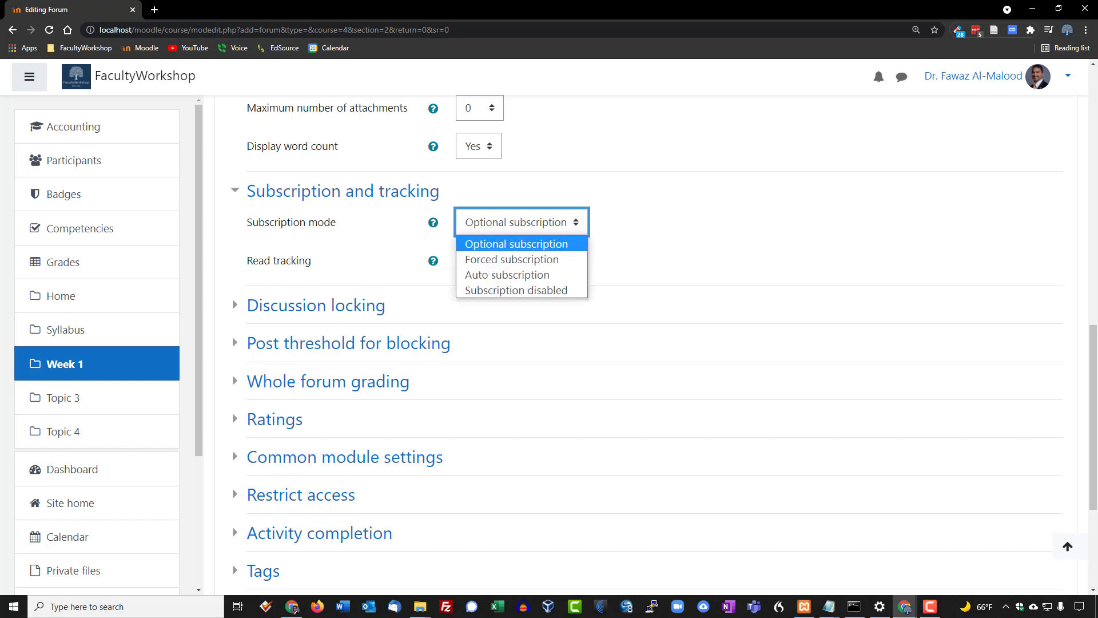
{"action": "key", "text": "Escape"}
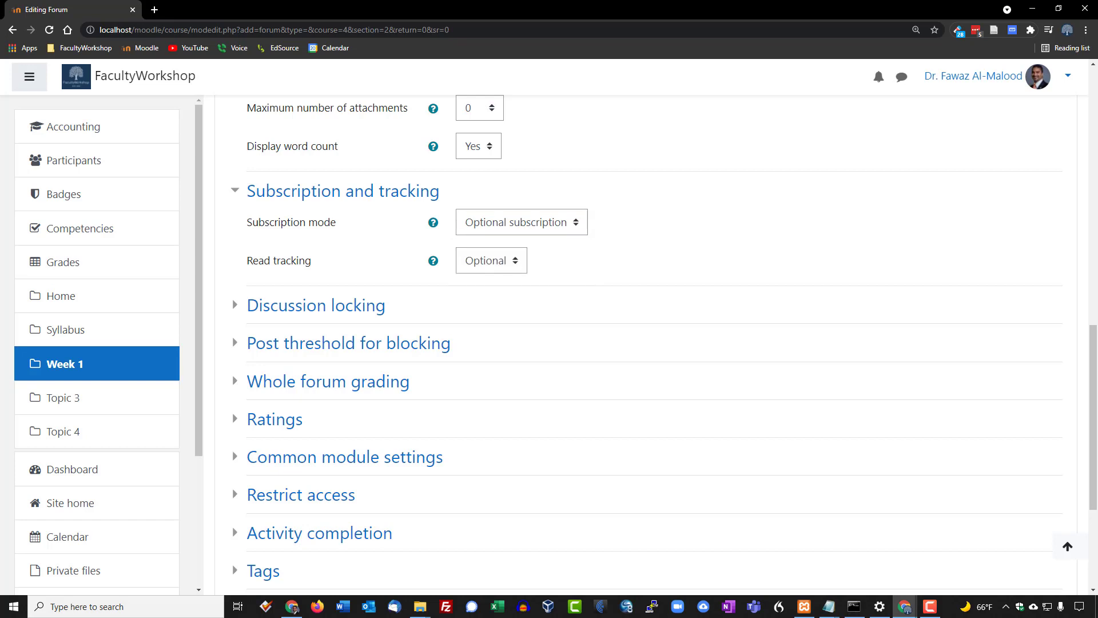
{"action": "key", "text": "Tab"}
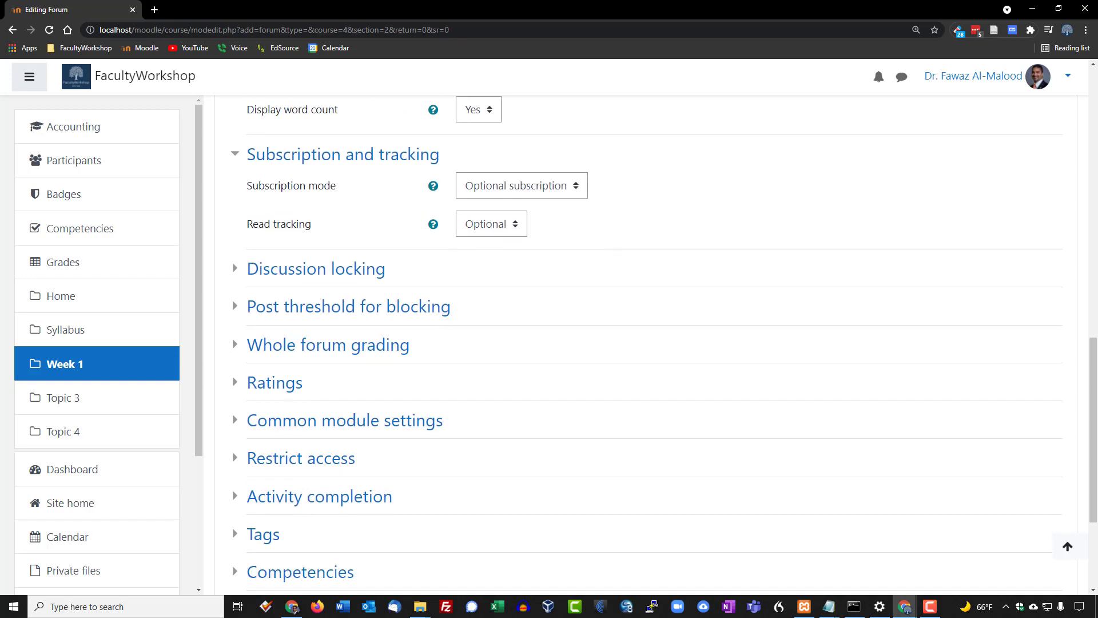
{"action": "key", "text": "Return"}
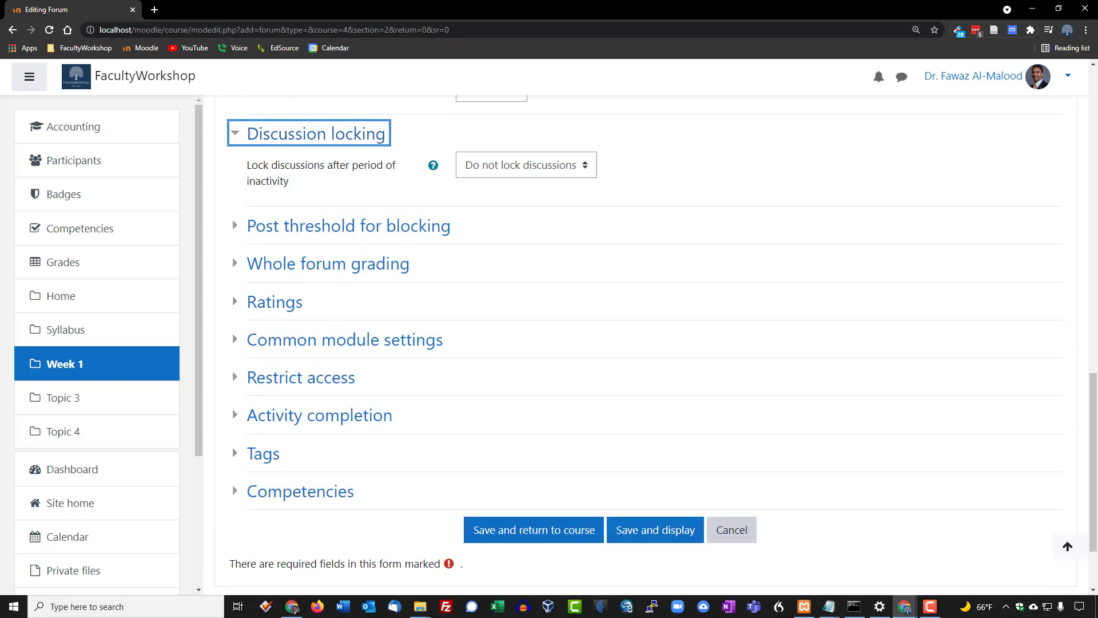
Lock discussions after 2 weeks of inactivity, leaving post blocking at Don't block
{"action": "left_click", "coordinate": [526, 165]}
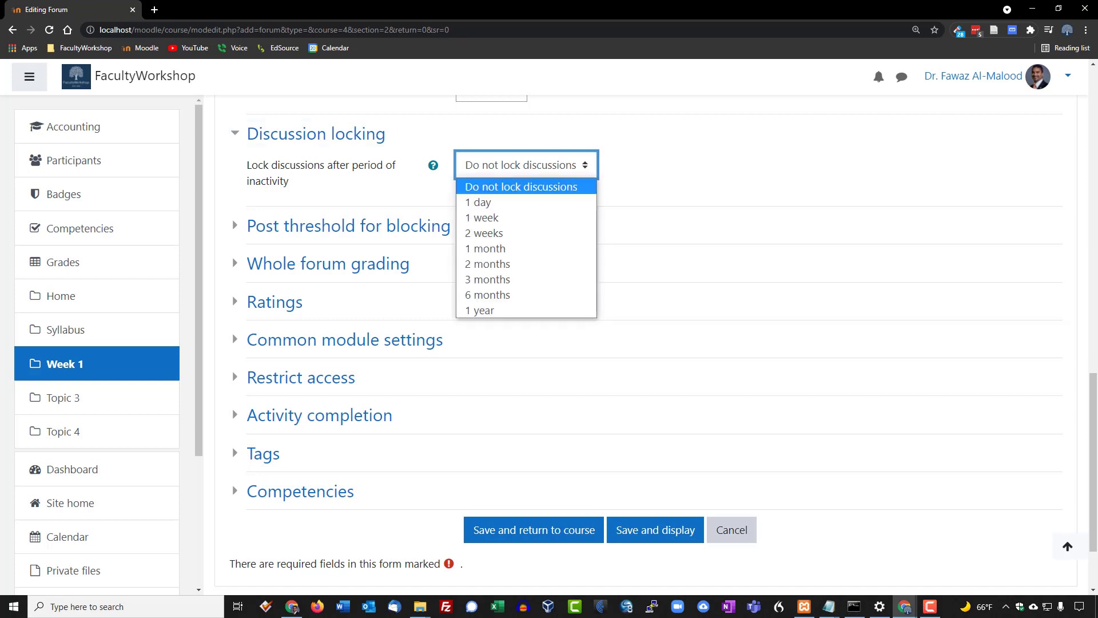
{"action": "key", "text": "Down"}
{"action": "key", "text": "Down"}
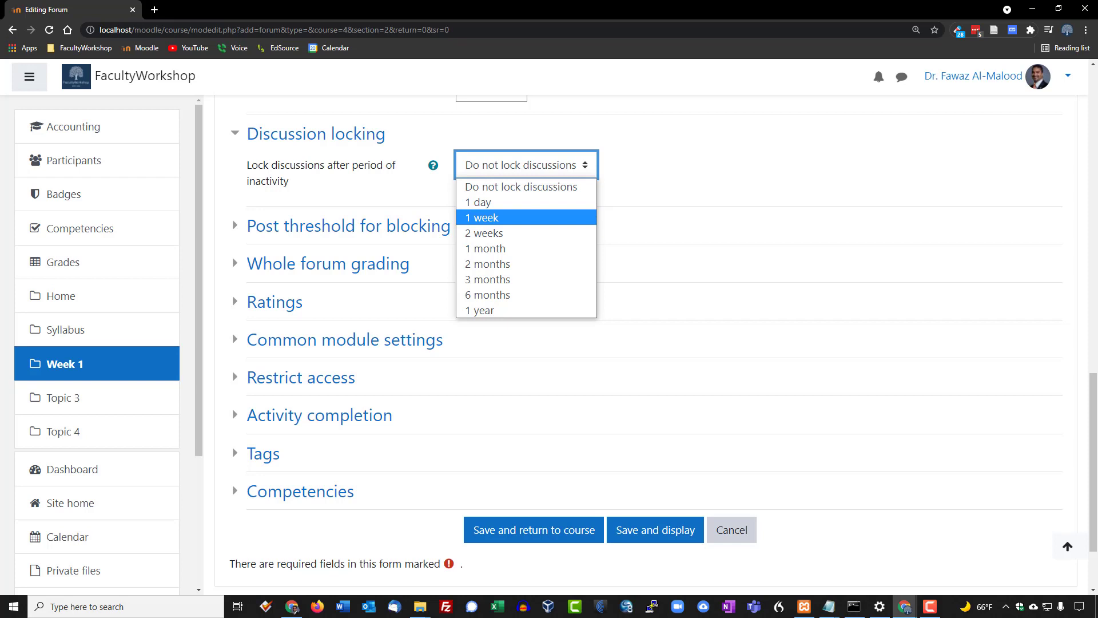
{"action": "key", "text": "Down"}
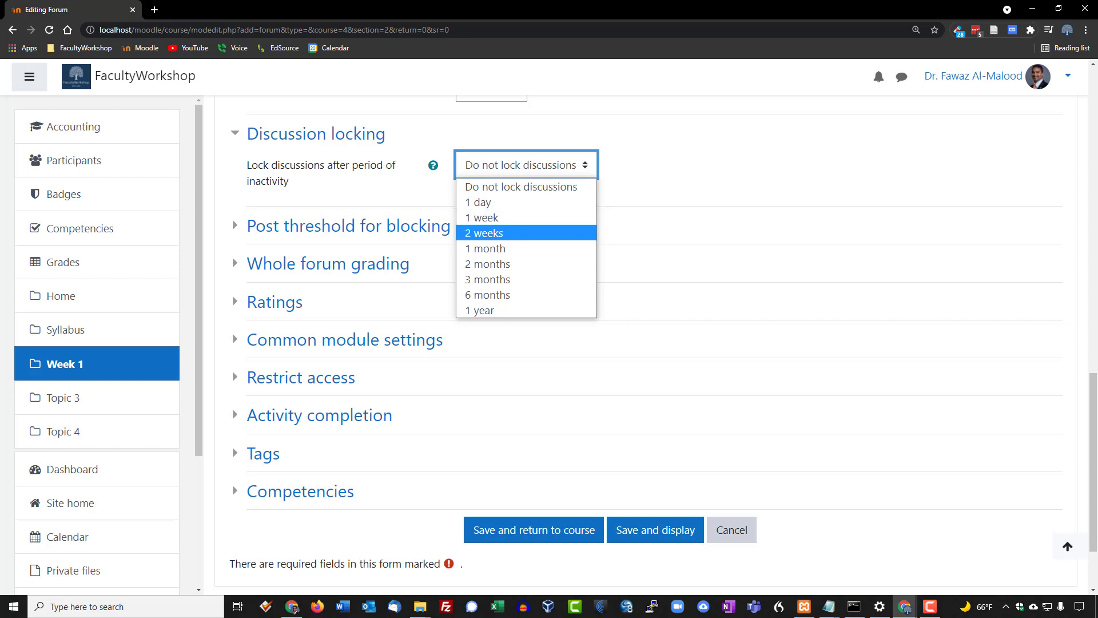
{"action": "key", "text": "Return"}
{"action": "key", "text": "shift+Tab"}
{"action": "key", "text": "Return"}
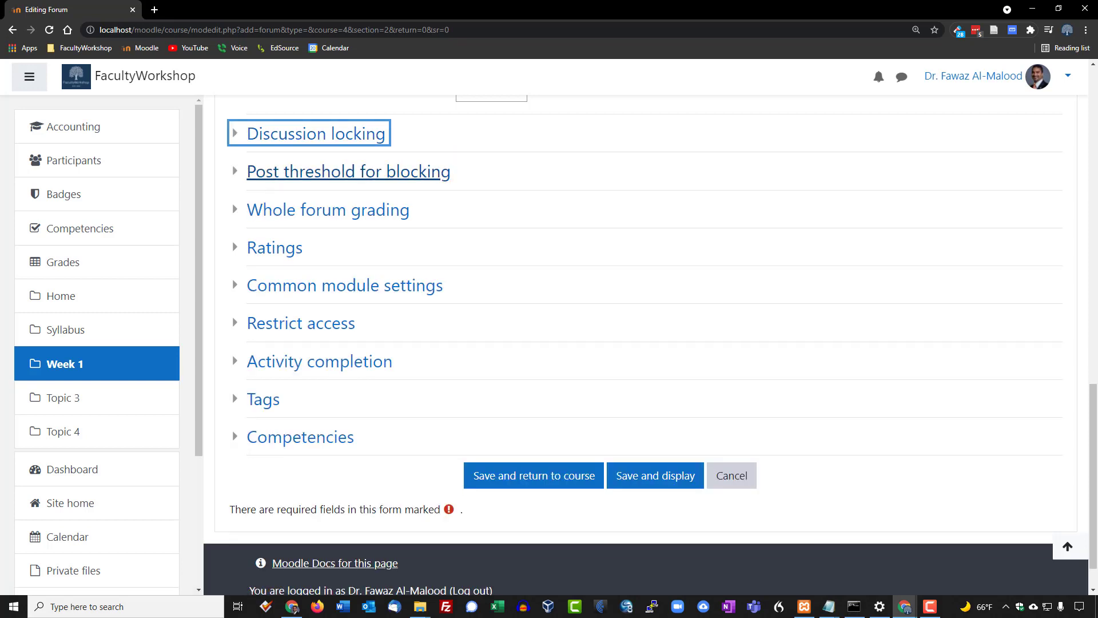
{"action": "key", "text": "Tab"}
{"action": "key", "text": "Return"}
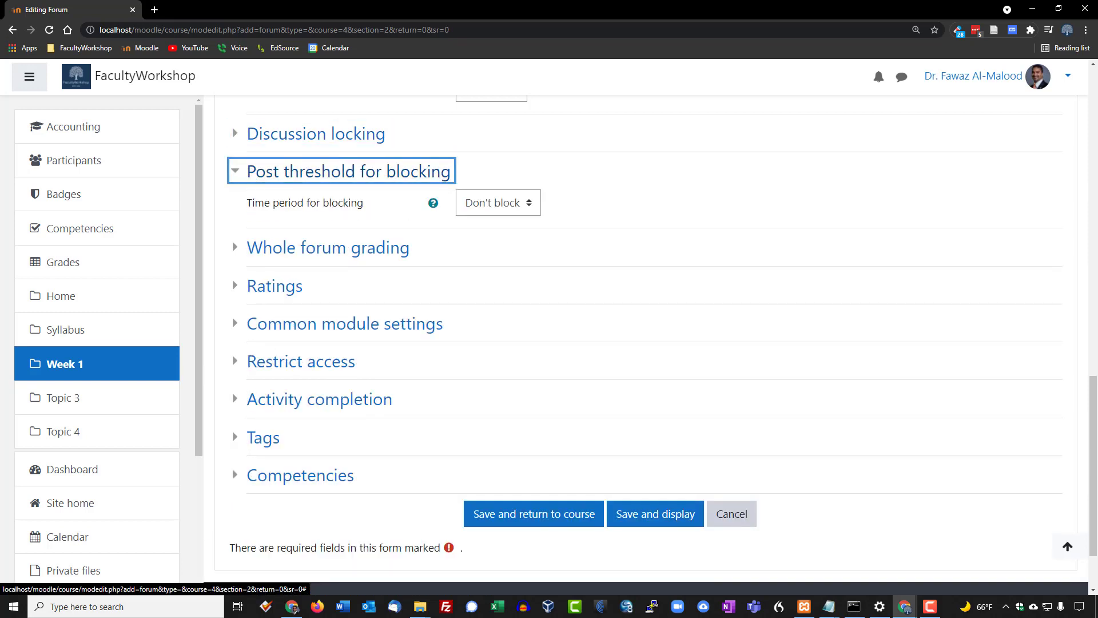
{"action": "key", "text": "Return"}
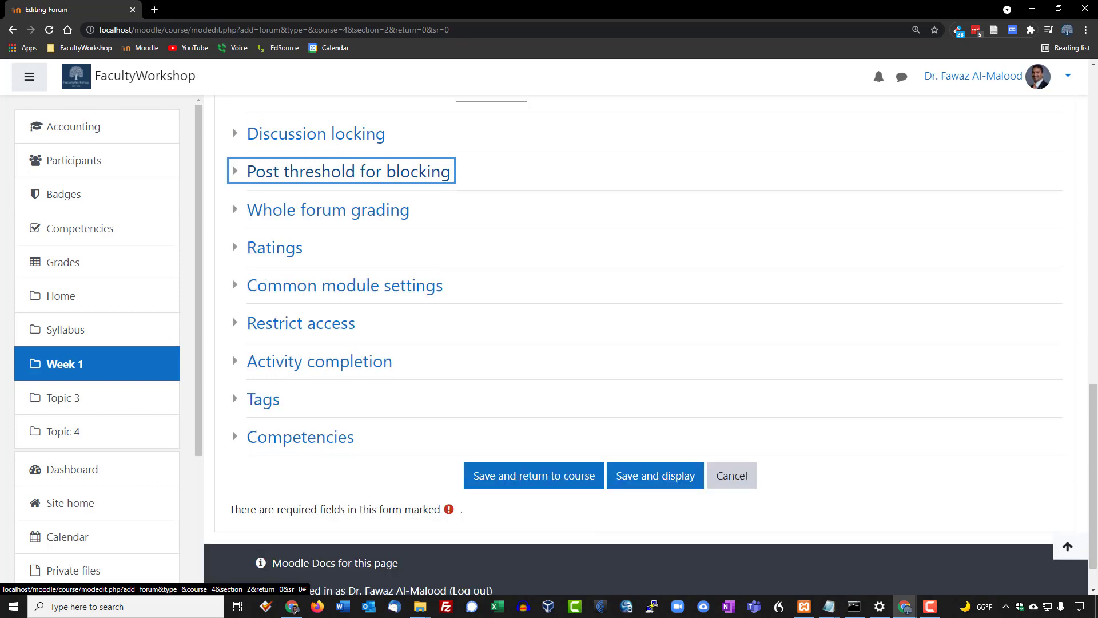
Set whole forum grading to Point type, maximum grade 10, with Simple direct grading
{"action": "left_click", "coordinate": [327, 209]}
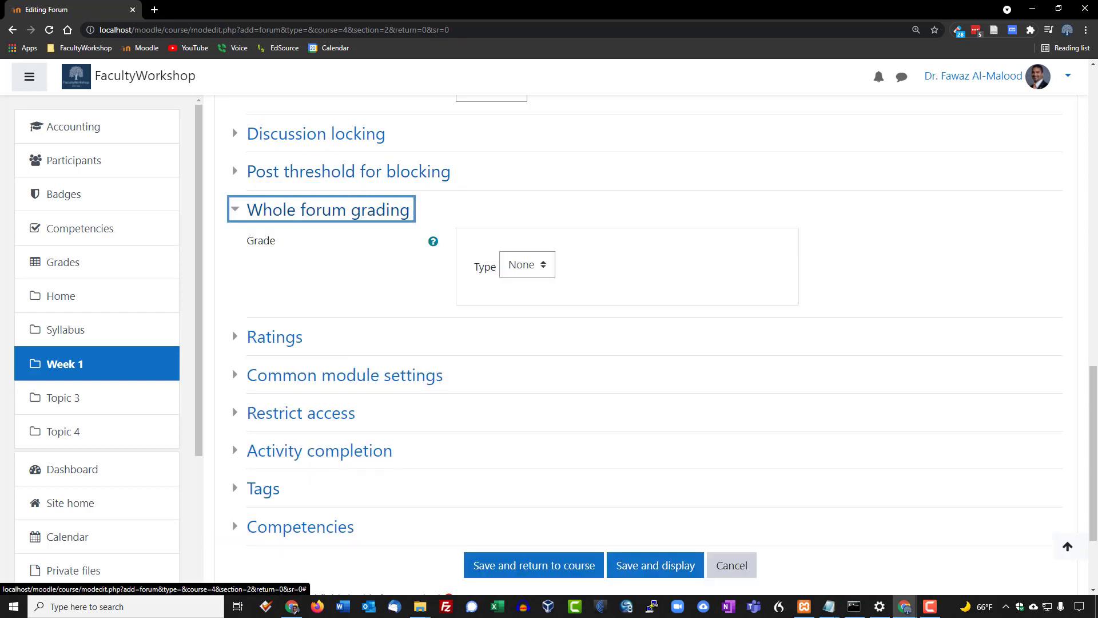
{"action": "left_click", "coordinate": [526, 265]}
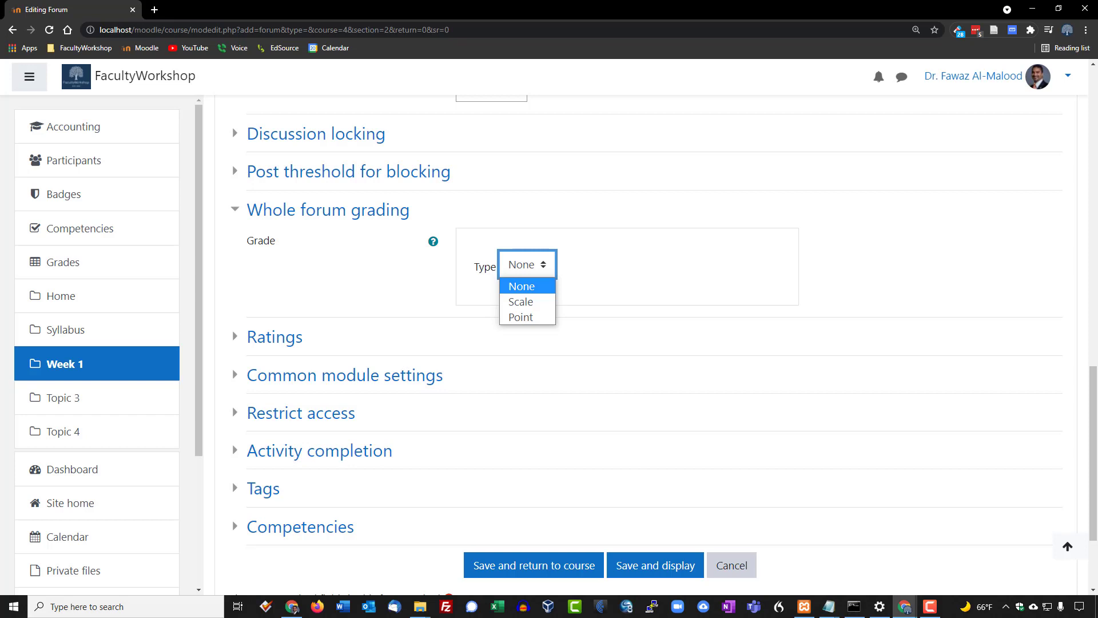
{"action": "key", "text": "Down"}
{"action": "key", "text": "Down"}
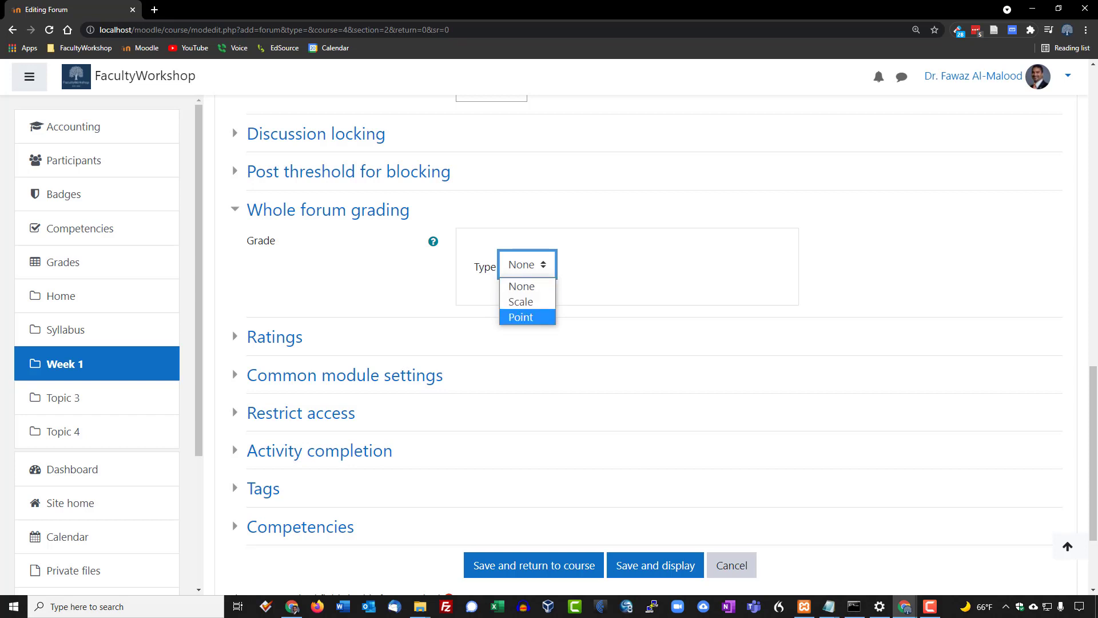
{"action": "key", "text": "Return"}
{"action": "key", "text": "Tab"}
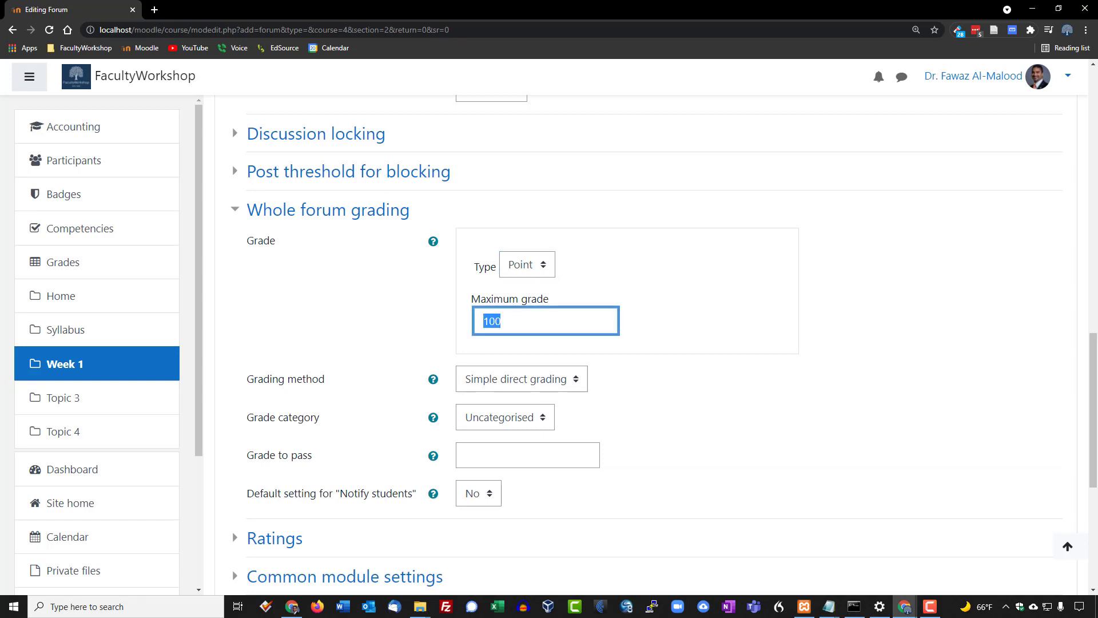
{"action": "type", "text": "10"}
{"action": "scroll", "coordinate": [663, 343], "scroll_direction": "down", "scroll_amount": 3}
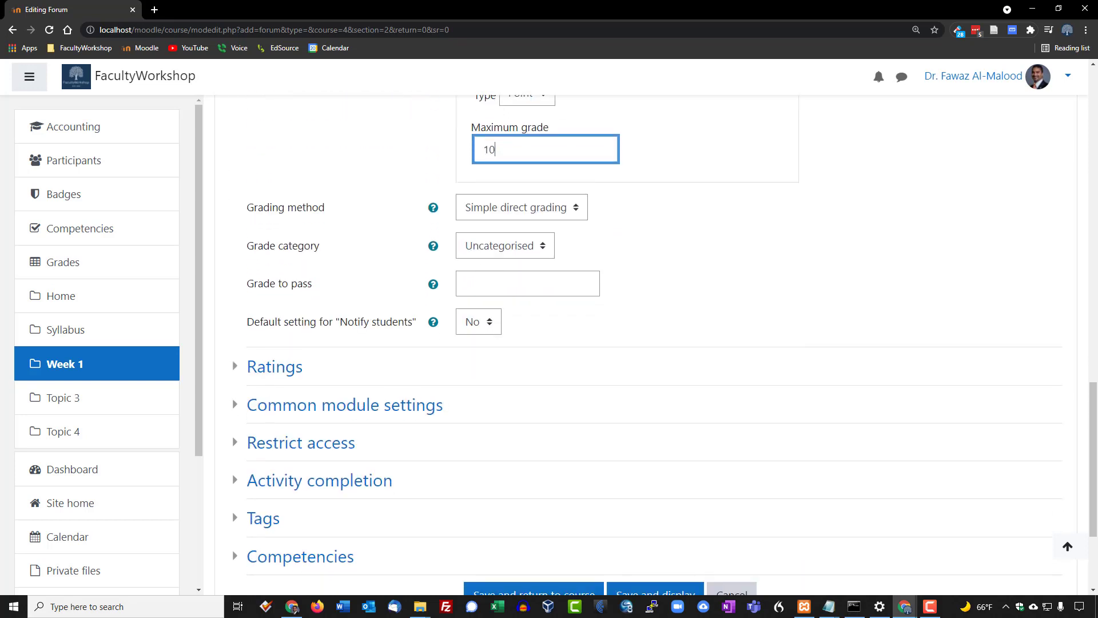
{"action": "left_click", "coordinate": [522, 207]}
{"action": "left_click", "coordinate": [686, 246]}
{"action": "left_click", "coordinate": [522, 208]}
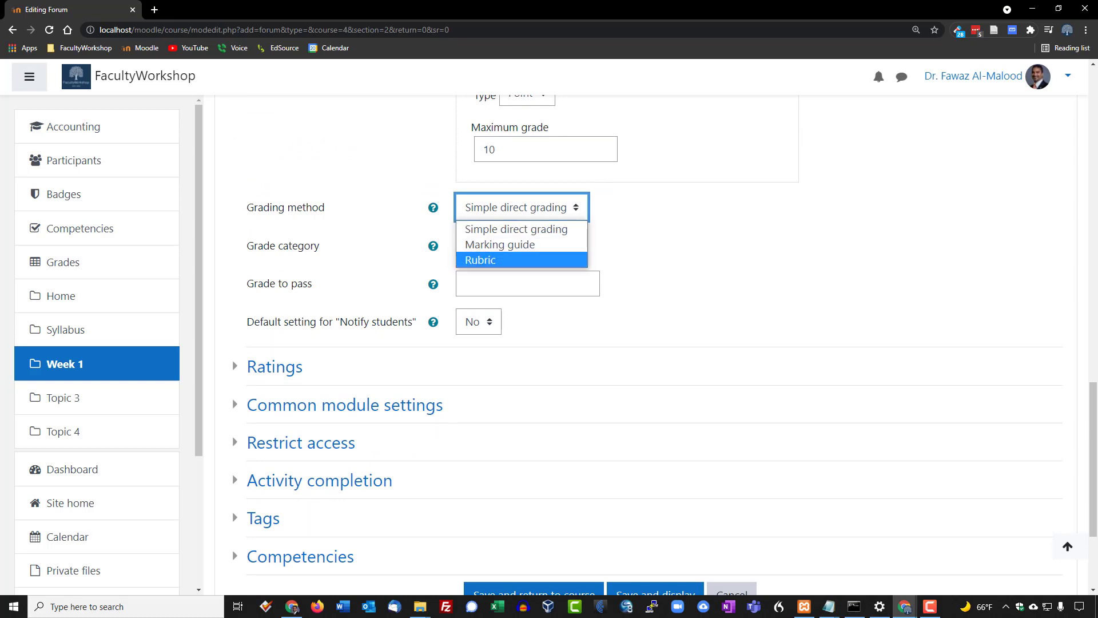
{"action": "left_click", "coordinate": [516, 228]}
{"action": "left_click", "coordinate": [686, 246]}
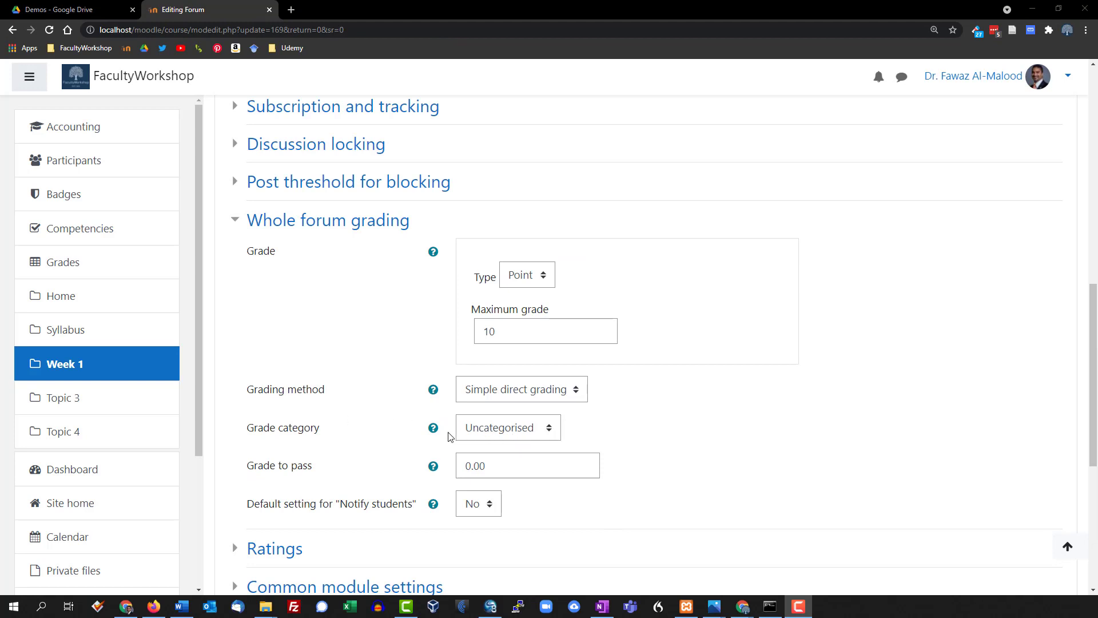
Leave the forum's grade category as Uncategorised for now
{"action": "left_click", "coordinate": [549, 433]}
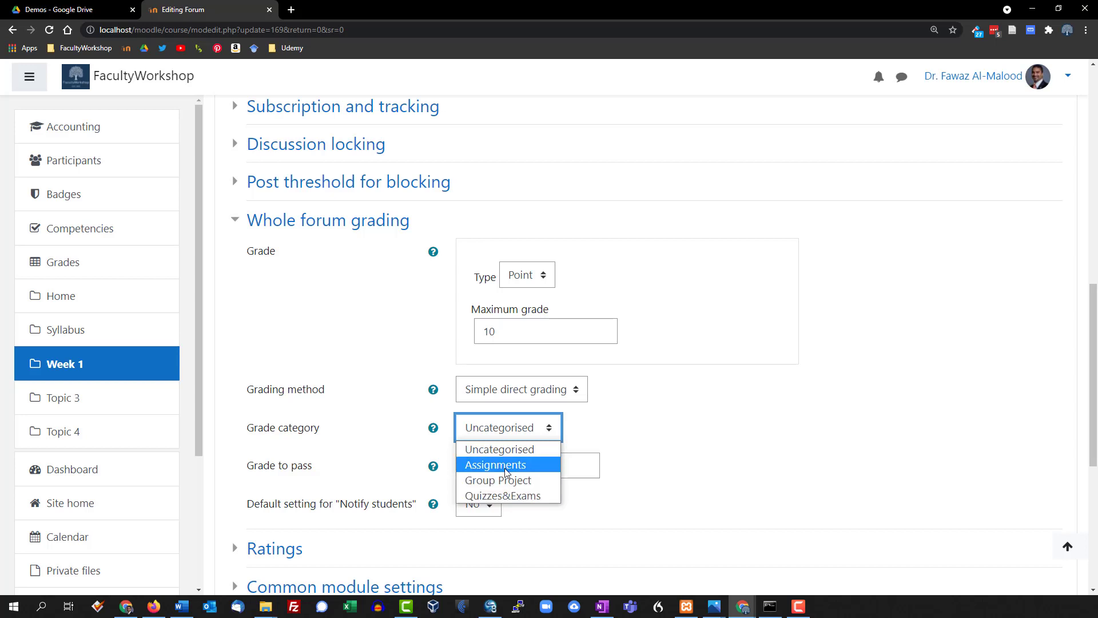
{"action": "left_click", "coordinate": [703, 442]}
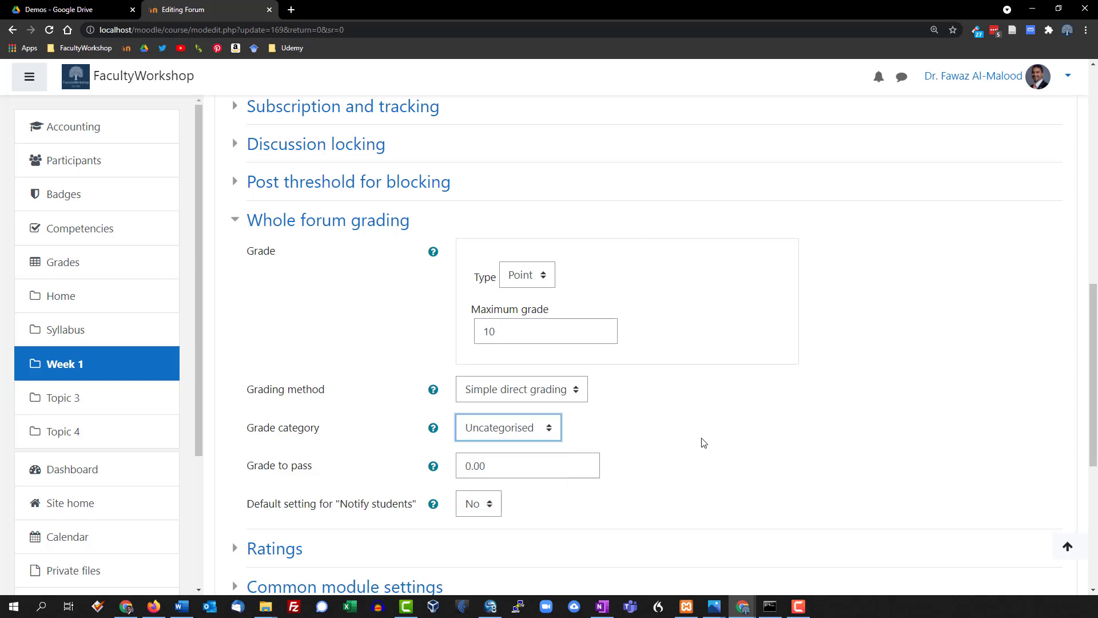
{"action": "scroll", "coordinate": [688, 423], "scroll_direction": "down", "scroll_amount": 2}
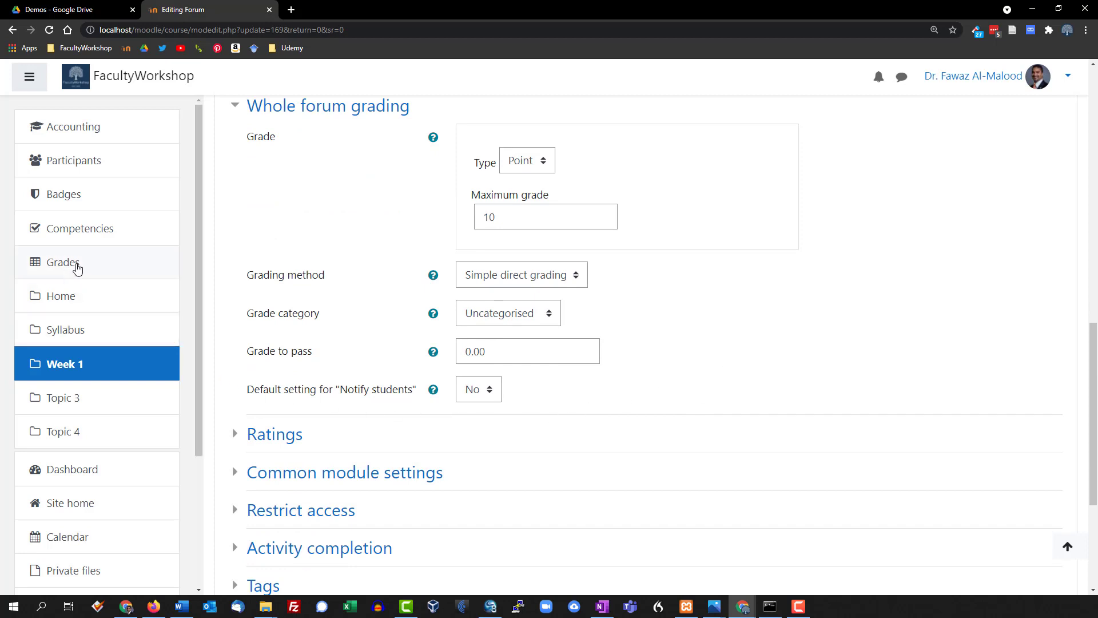
Open the course Grades page in a new tab and go to Gradebook setup
{"action": "right_click", "coordinate": [77, 266]}
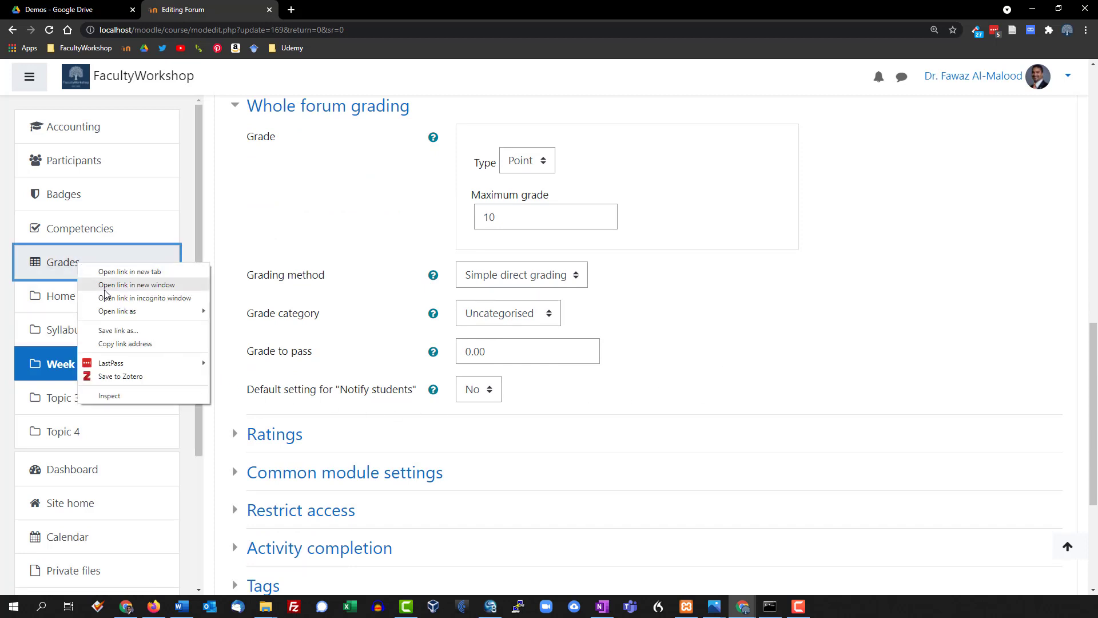
{"action": "left_click", "coordinate": [169, 276]}
{"action": "left_click", "coordinate": [310, 14]}
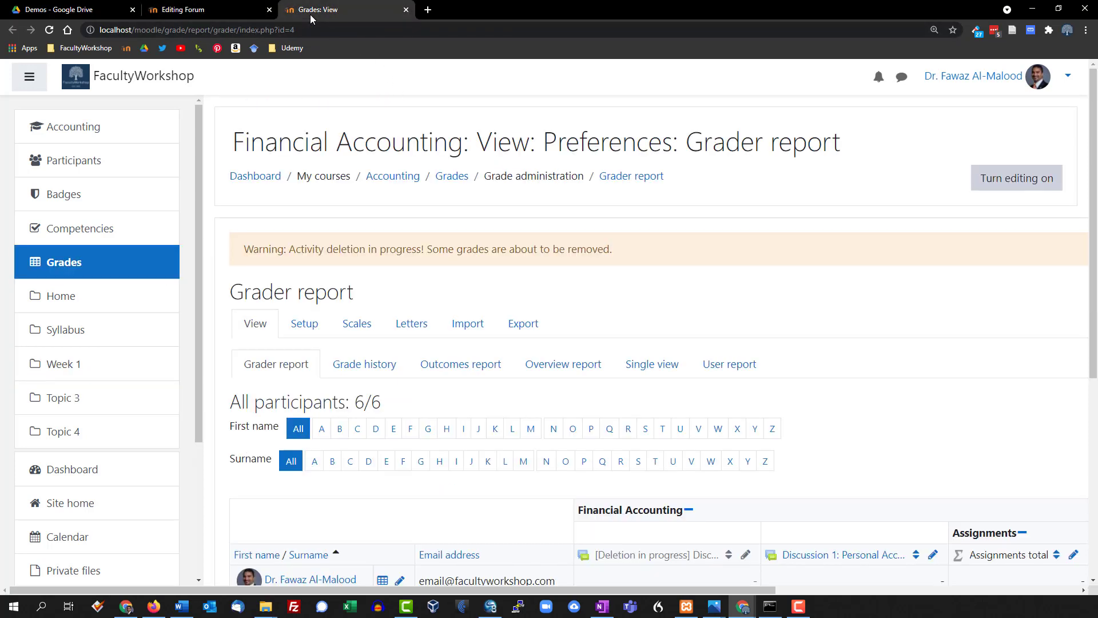
{"action": "scroll", "coordinate": [375, 197], "scroll_direction": "down", "scroll_amount": 2}
{"action": "left_click", "coordinate": [324, 213]}
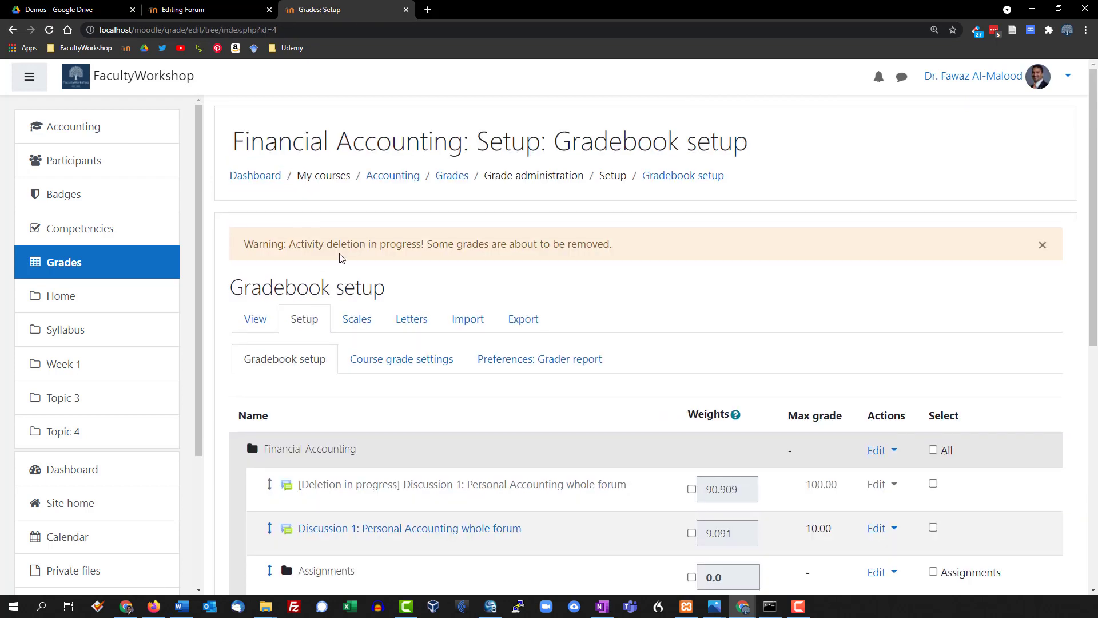
{"action": "scroll", "coordinate": [342, 258], "scroll_direction": "down", "scroll_amount": 8}
Add a grade category named 'Discussions', then close the gradebook tab
{"action": "left_click", "coordinate": [703, 472]}
{"action": "left_click", "coordinate": [521, 337]}
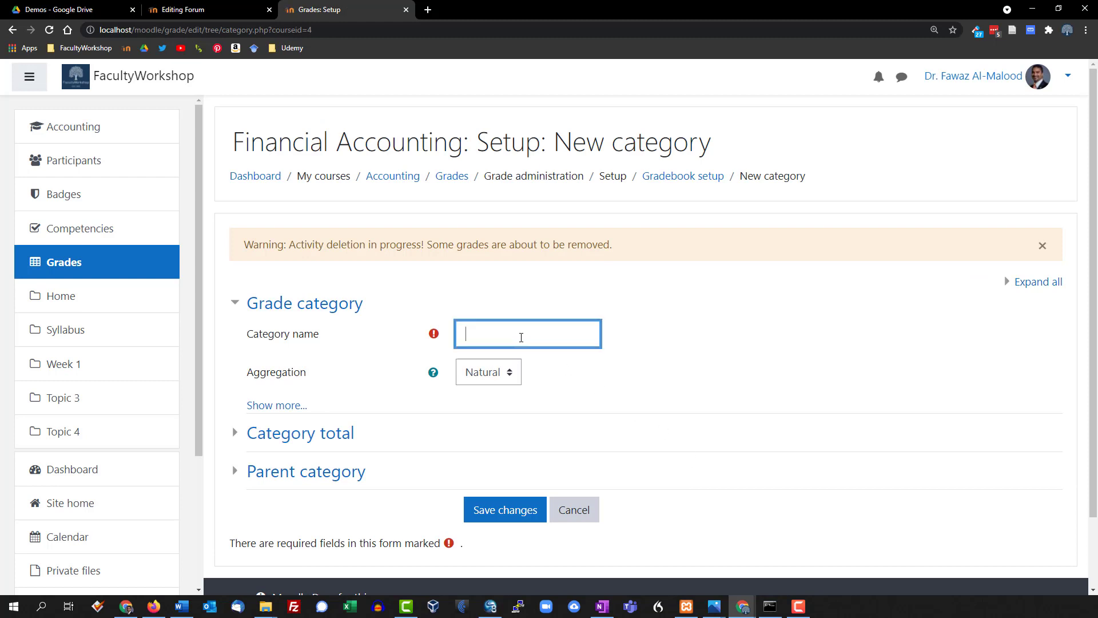
{"action": "type", "text": "Discussions"}
{"action": "left_click", "coordinate": [501, 509]}
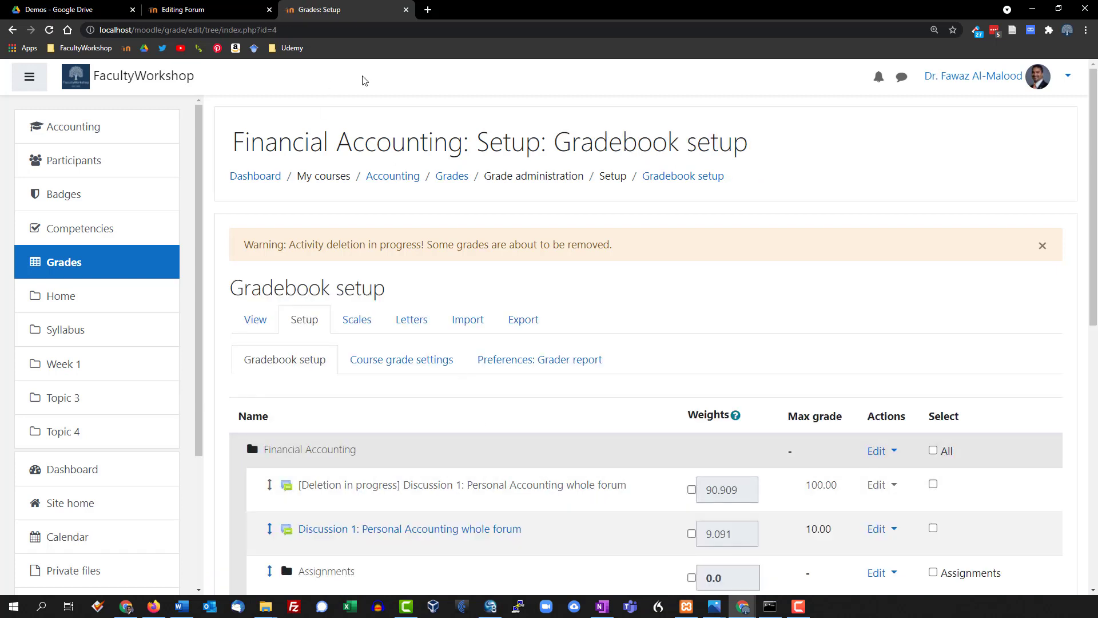
{"action": "left_click", "coordinate": [407, 9]}
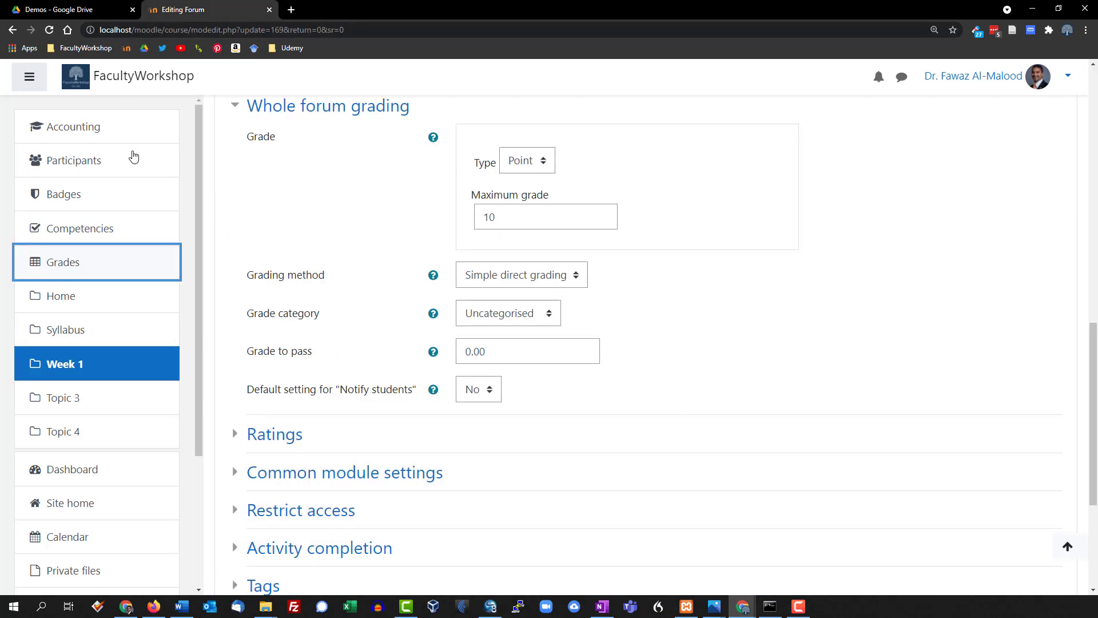
Set the Whole forum grading category to Discussions
{"action": "left_click", "coordinate": [50, 29]}
{"action": "left_click", "coordinate": [296, 165]}
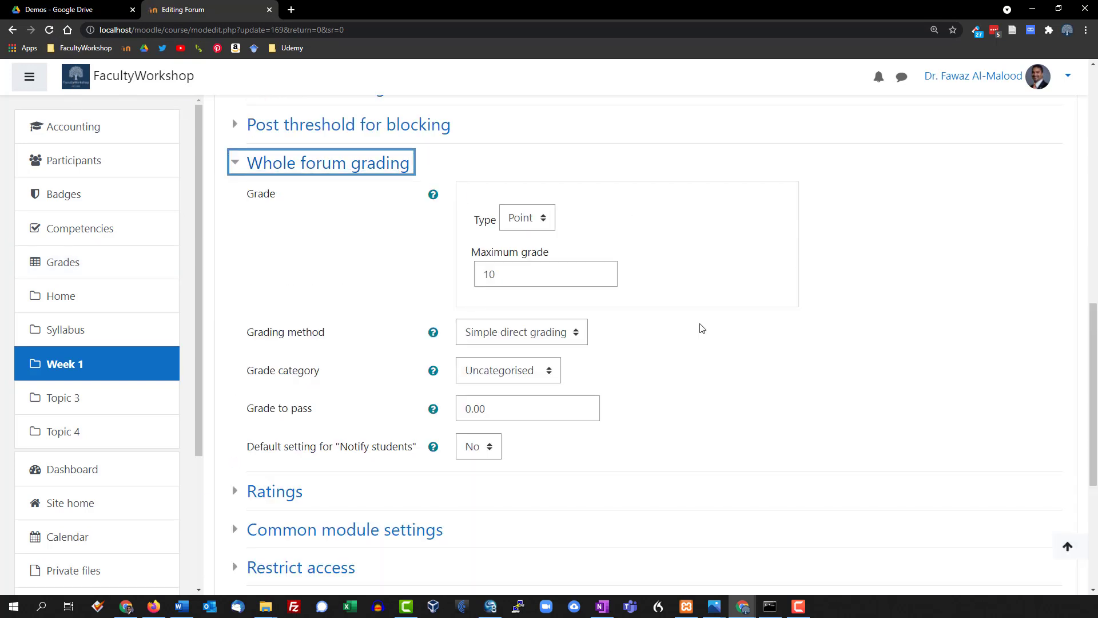
{"action": "left_click", "coordinate": [549, 373]}
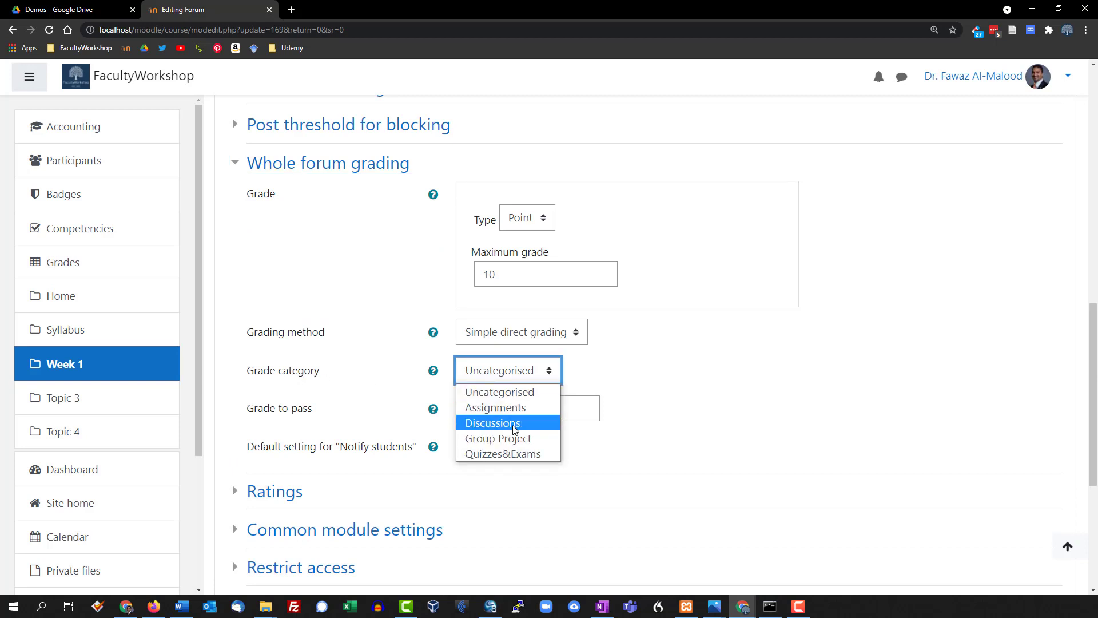
{"action": "left_click", "coordinate": [515, 423]}
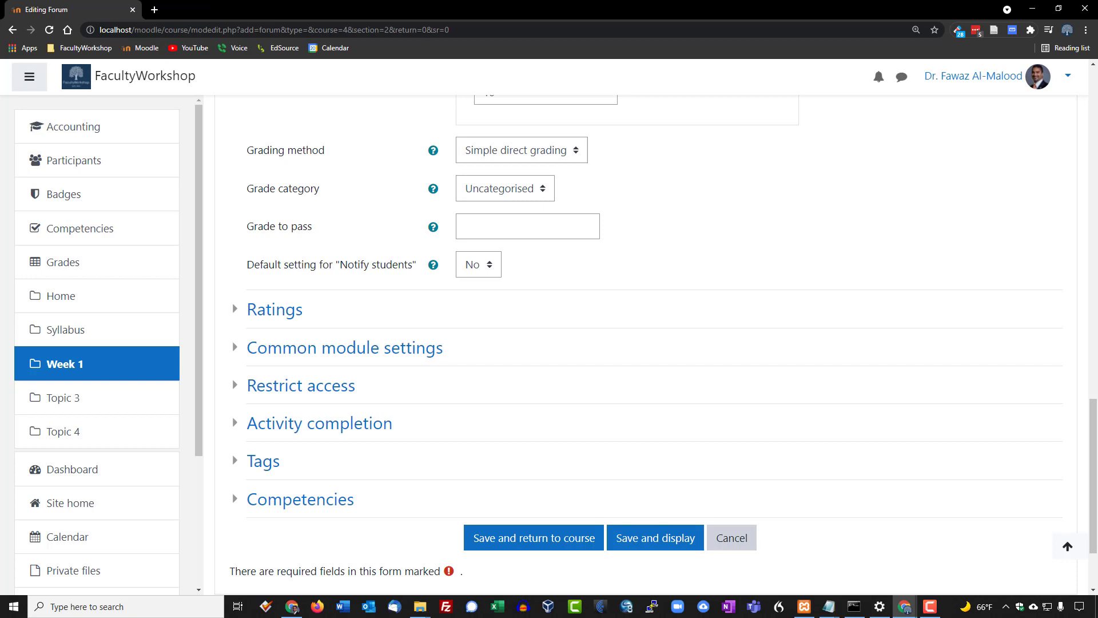
Review Activity completion, then save the forum and return to Financial Accounting
{"action": "scroll", "coordinate": [646, 343], "scroll_direction": "down", "scroll_amount": 1}
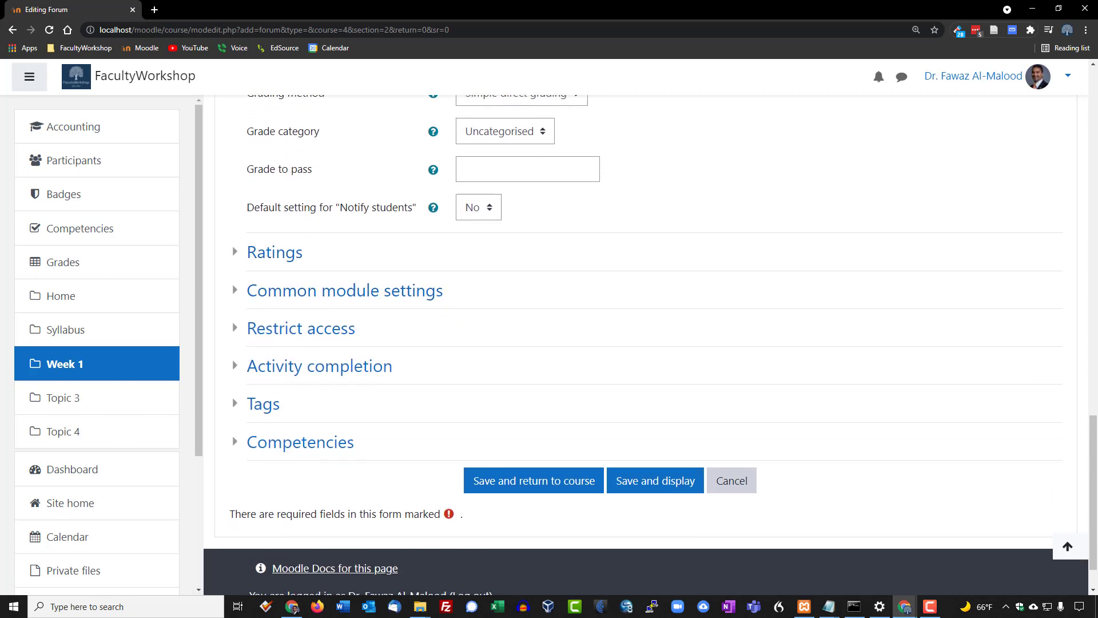
{"action": "left_click", "coordinate": [319, 366]}
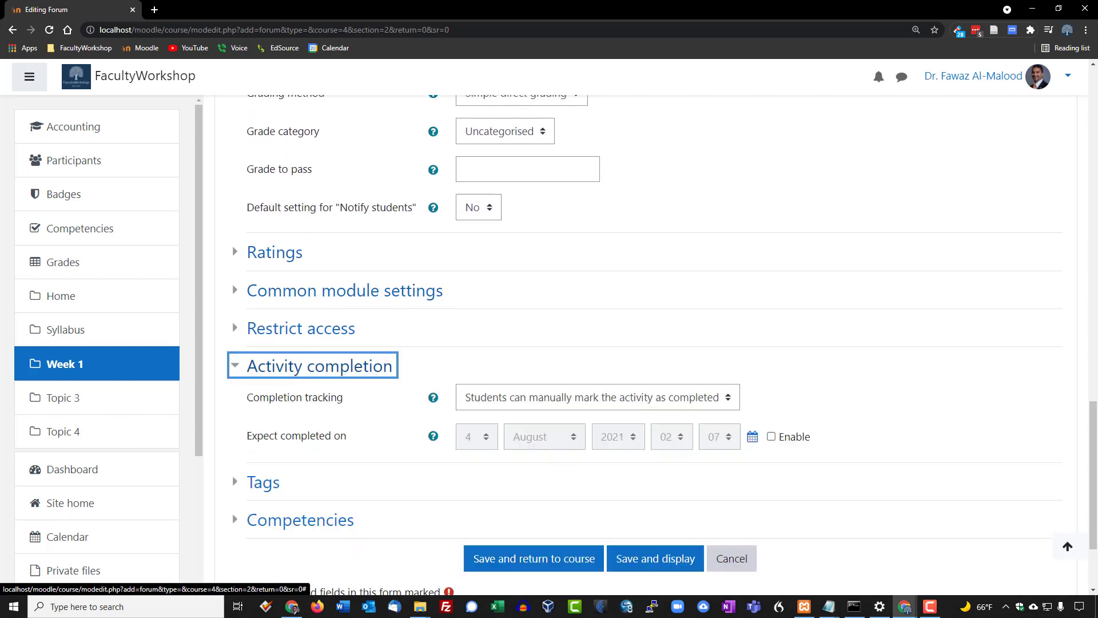
{"action": "scroll", "coordinate": [319, 366], "scroll_direction": "down", "scroll_amount": 1}
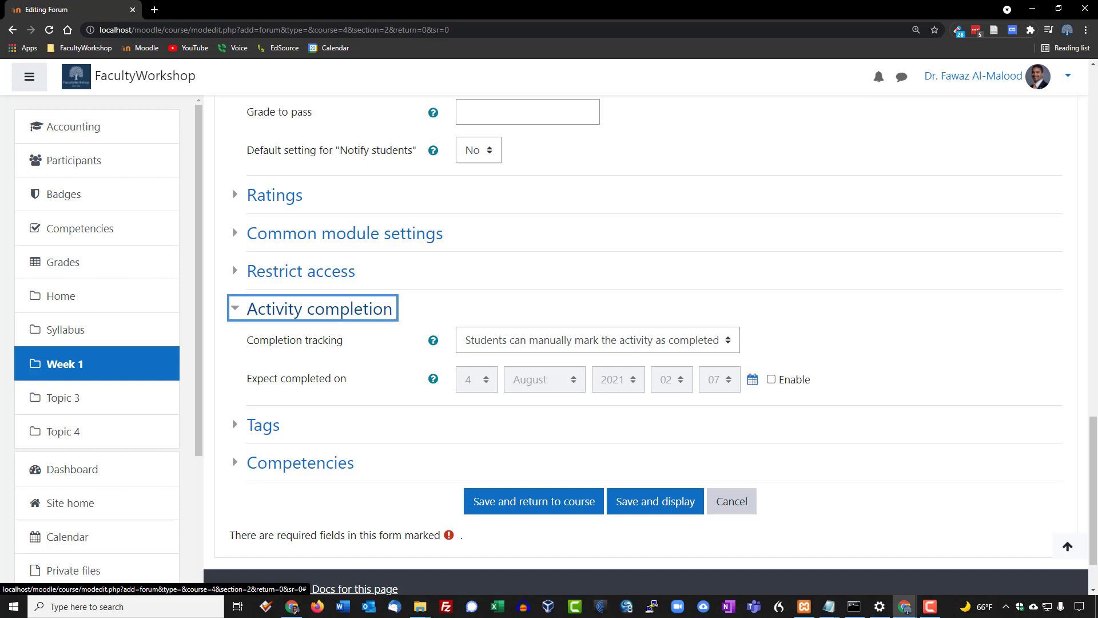
{"action": "left_click", "coordinate": [319, 309]}
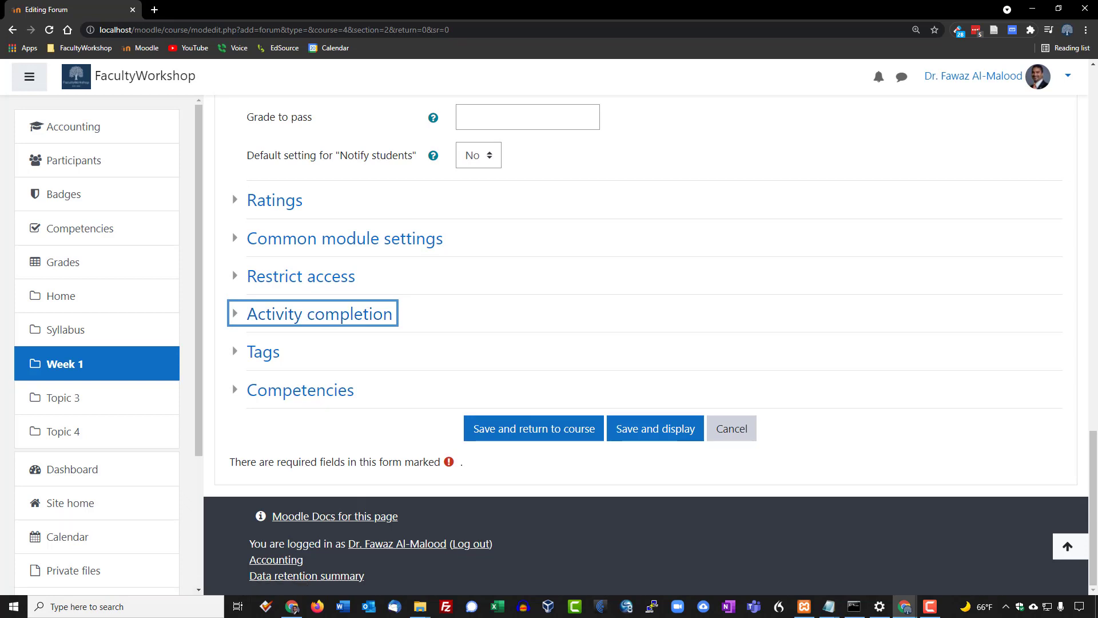
{"action": "left_click", "coordinate": [534, 428]}
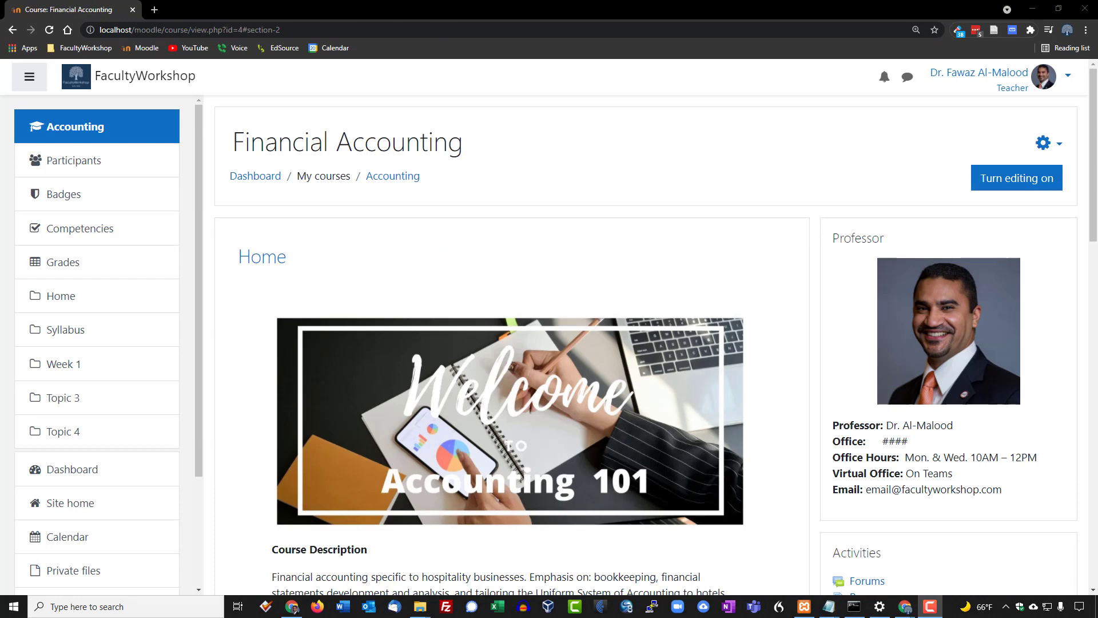
Scroll to Week 1 and open the Discussion 1: Personal Accounting forum
{"action": "scroll", "coordinate": [654, 345], "scroll_direction": "down", "scroll_amount": 10}
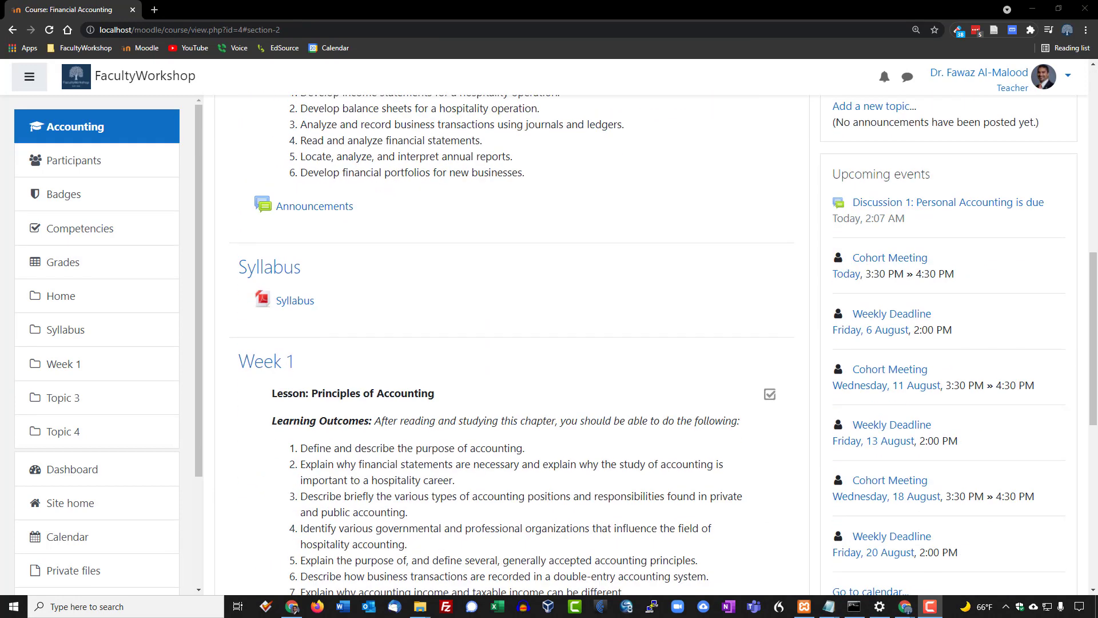
{"action": "scroll", "coordinate": [654, 345], "scroll_direction": "down", "scroll_amount": 8}
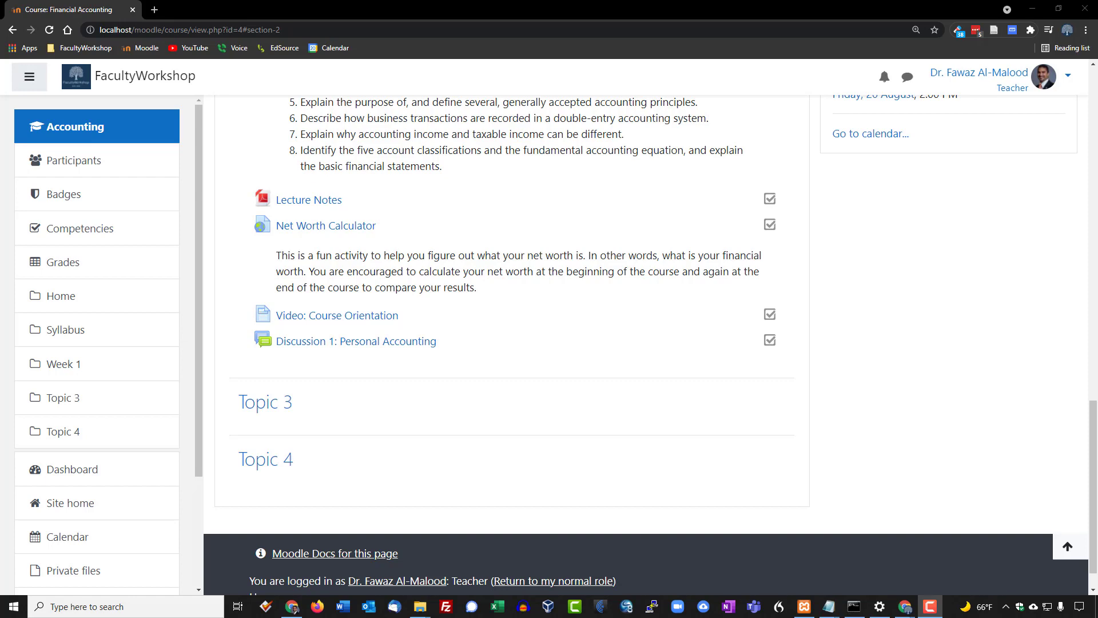
{"action": "left_click", "coordinate": [356, 340]}
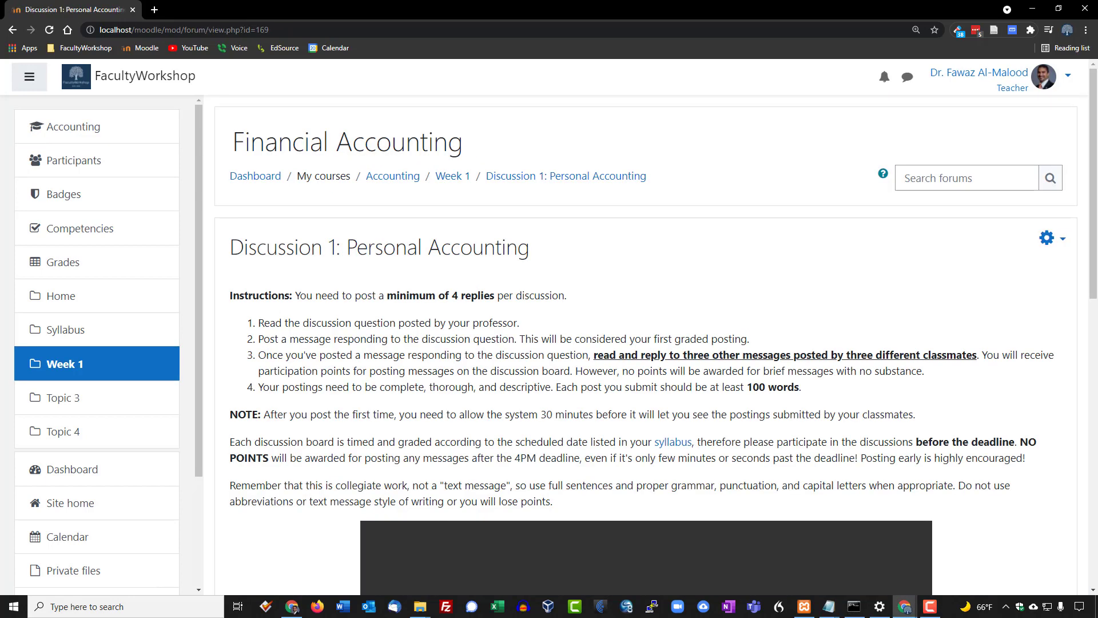
Highlight the forum title and instructions, then scroll past the video
{"action": "scroll", "coordinate": [656, 343], "scroll_direction": "down", "scroll_amount": 2}
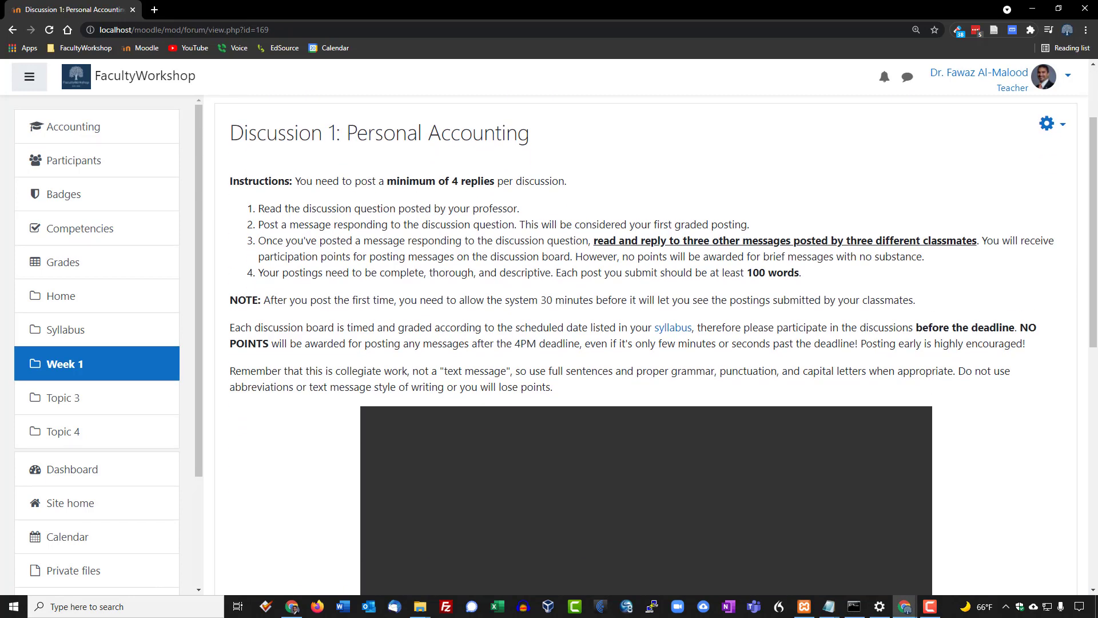
{"action": "left_click_drag", "start_coordinate": [244, 133], "coordinate": [451, 133]}
{"action": "left_click_drag", "start_coordinate": [322, 181], "coordinate": [363, 273]}
{"action": "left_click", "coordinate": [363, 275]}
{"action": "scroll", "coordinate": [647, 344], "scroll_direction": "down", "scroll_amount": 7}
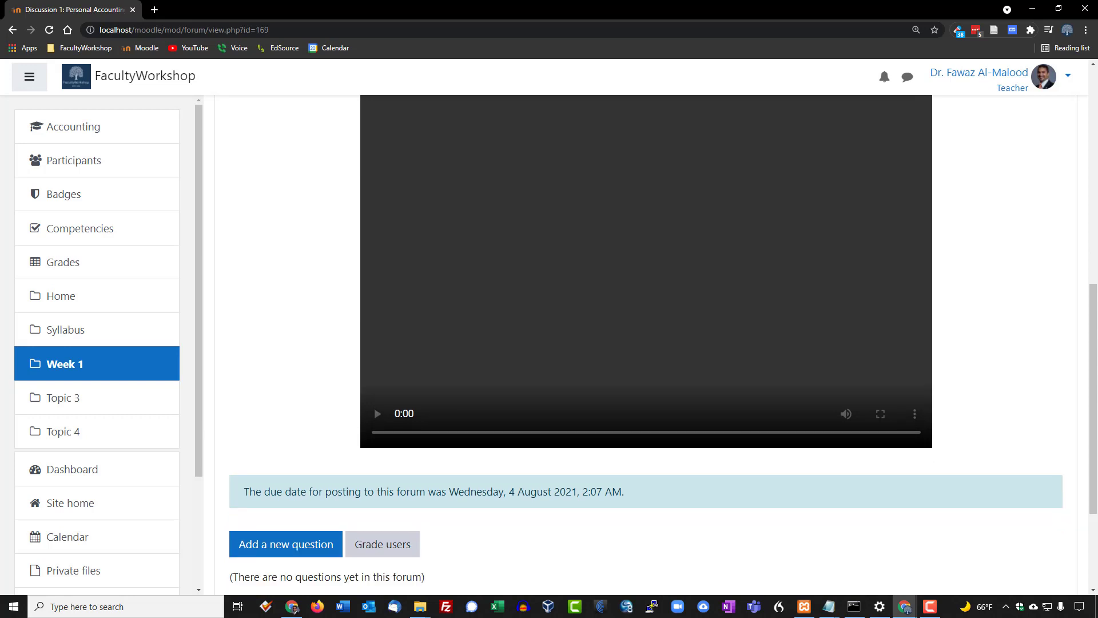
{"action": "scroll", "coordinate": [646, 343], "scroll_direction": "down", "scroll_amount": 3}
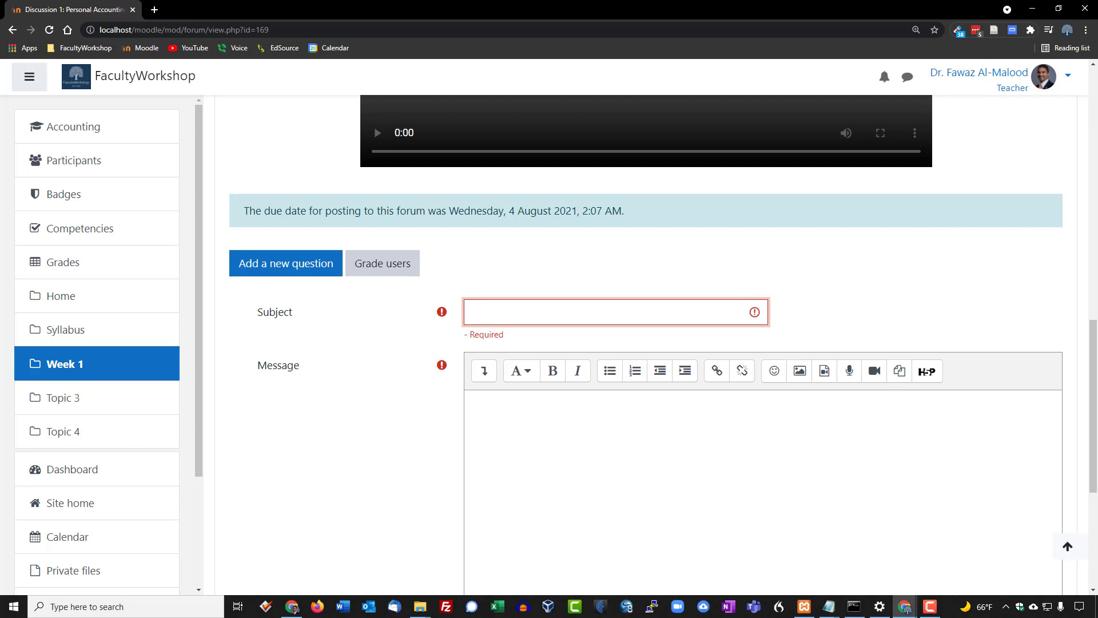
Post 'Discussion Question: Personal Accounting' with the question pasted from Notepad++ as its message
{"action": "type", "text": "Discussion Question: Personal "}
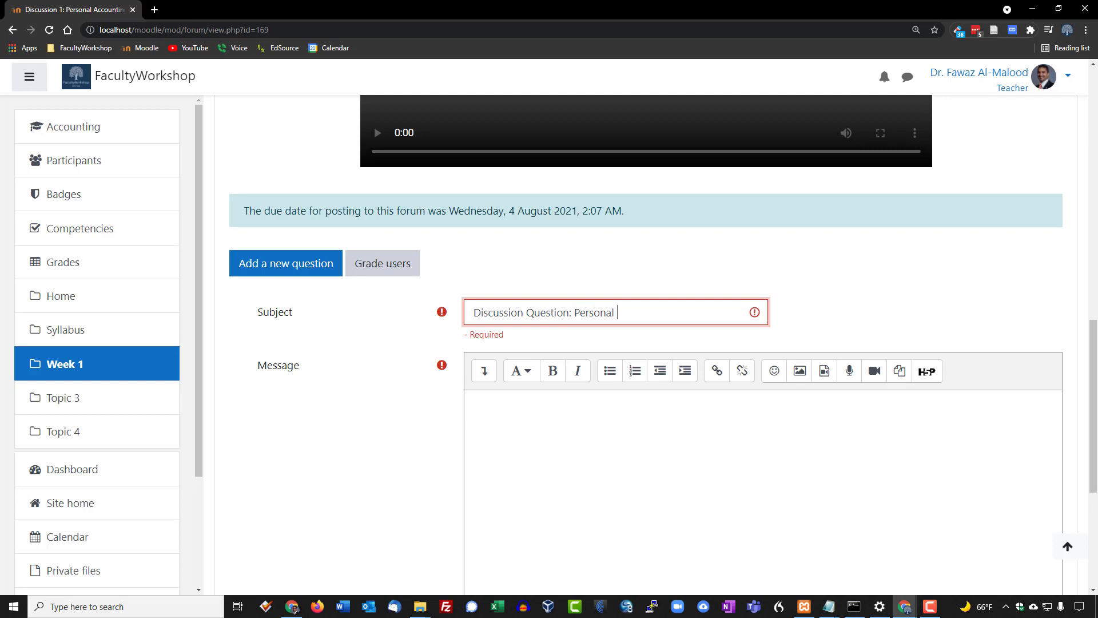
{"action": "type", "text": "Accounting"}
{"action": "key", "text": "alt+Tab"}
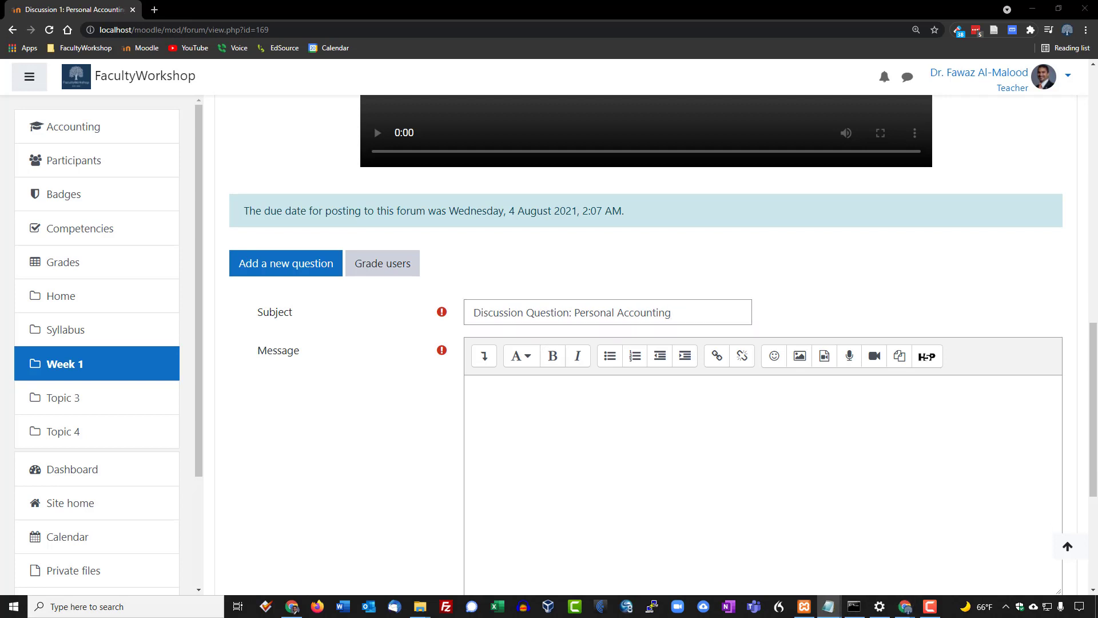
{"action": "left_click", "coordinate": [469, 386]}
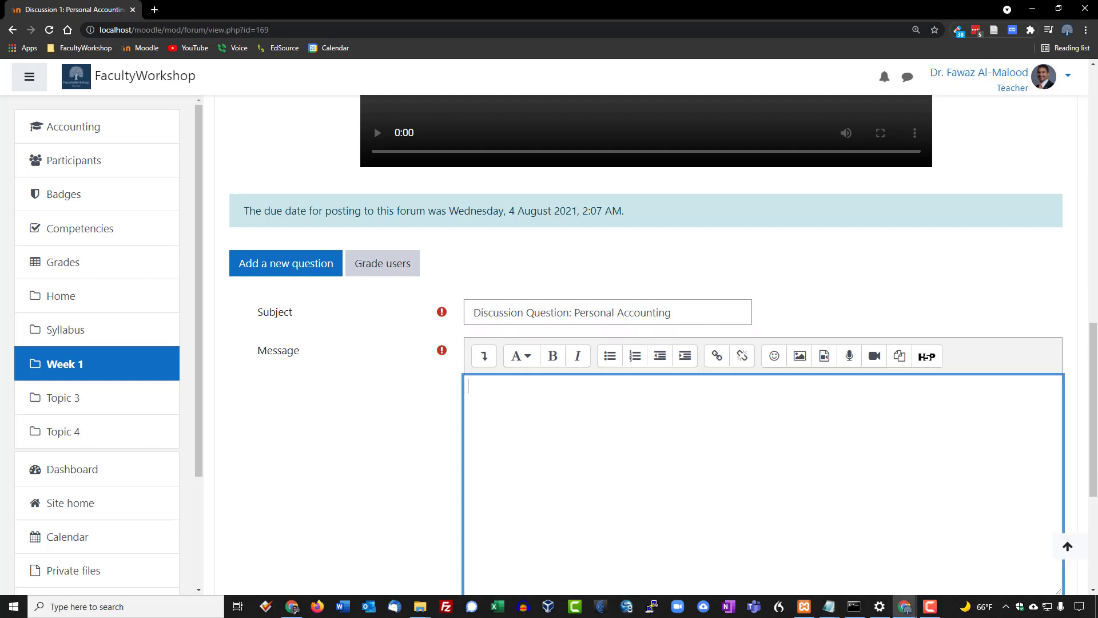
{"action": "type", "text": "The purpose of accounting is to provide information useful for management decisions. Some of the financial statements that you have learned about in this lesson could be used for in your everyday life. Provide an example of a personal situation that would benefit from some of these financial statements? (Select at least two financial statements)."}
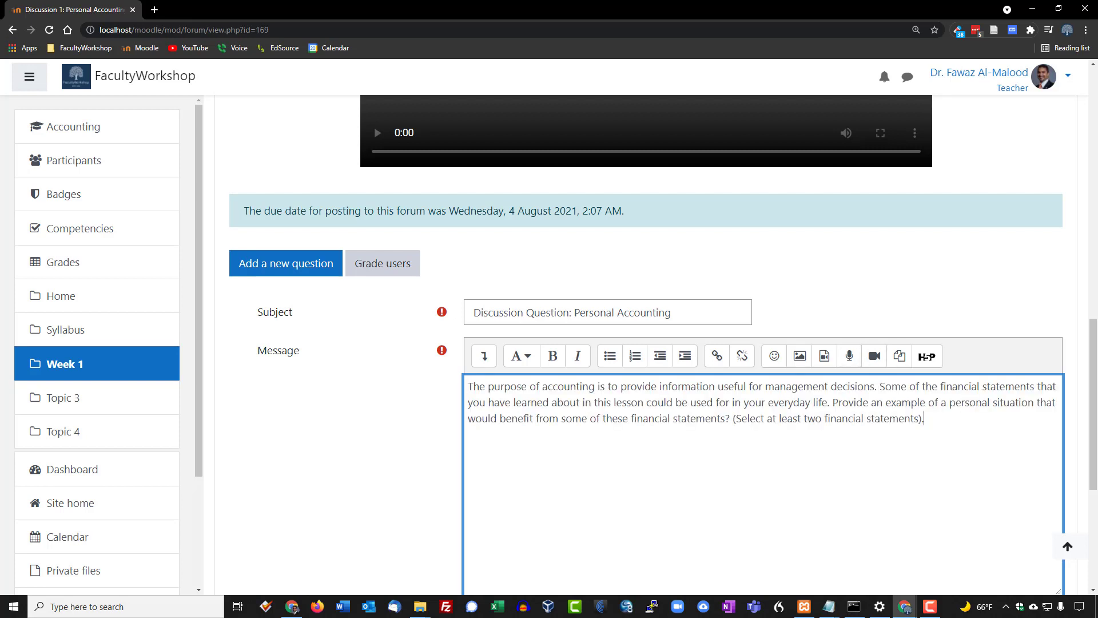
{"action": "scroll", "coordinate": [646, 343], "scroll_direction": "down", "scroll_amount": 3}
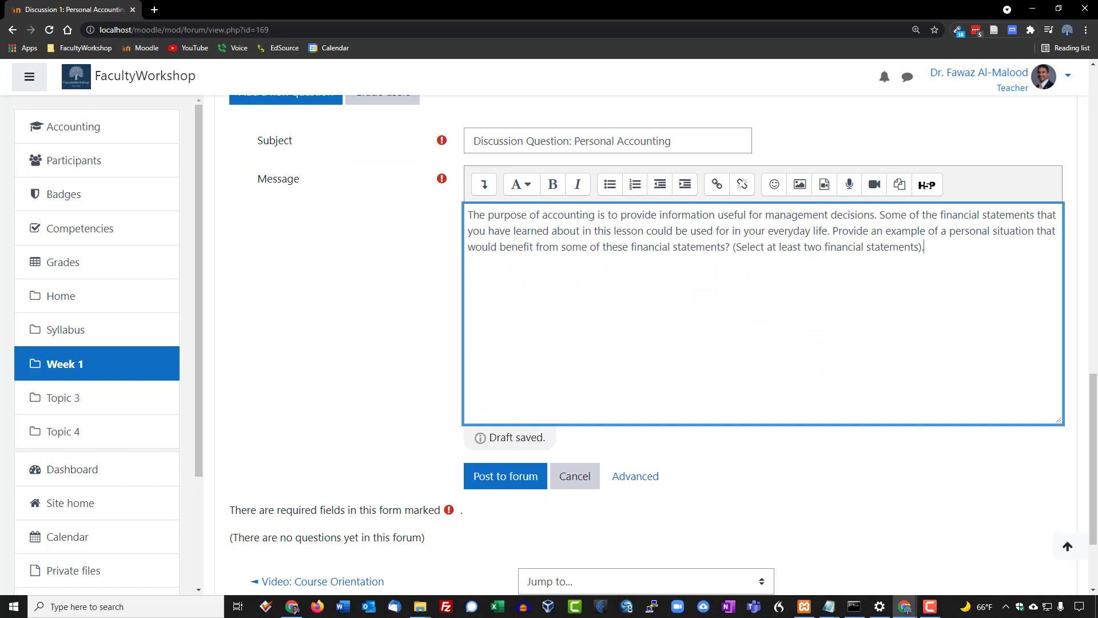
{"action": "scroll", "coordinate": [646, 343], "scroll_direction": "down", "scroll_amount": 2}
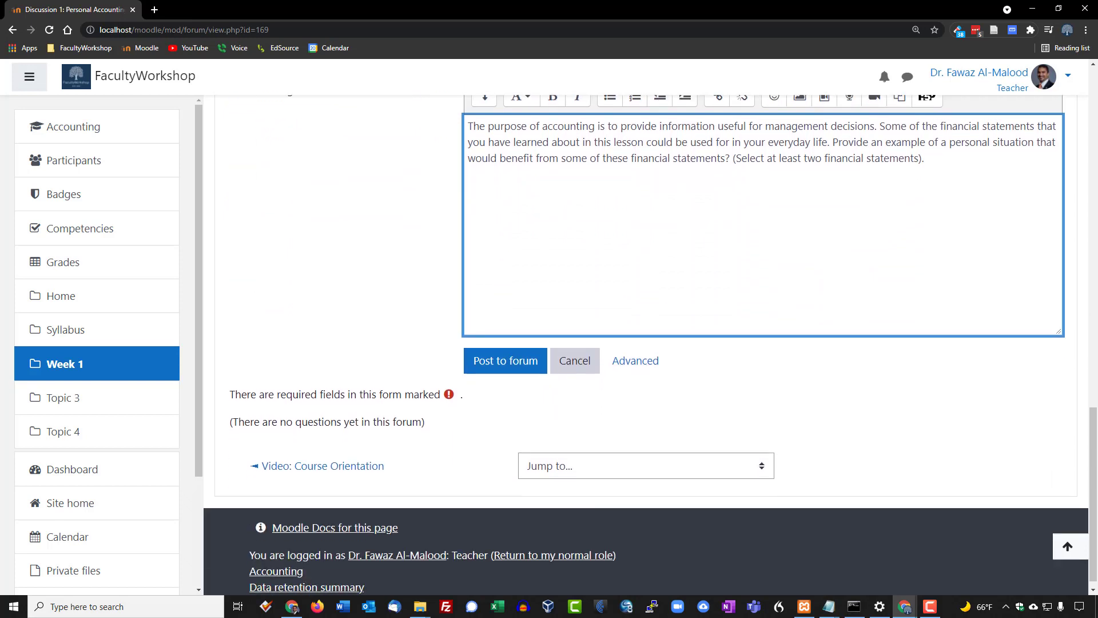
{"action": "left_click", "coordinate": [506, 349]}
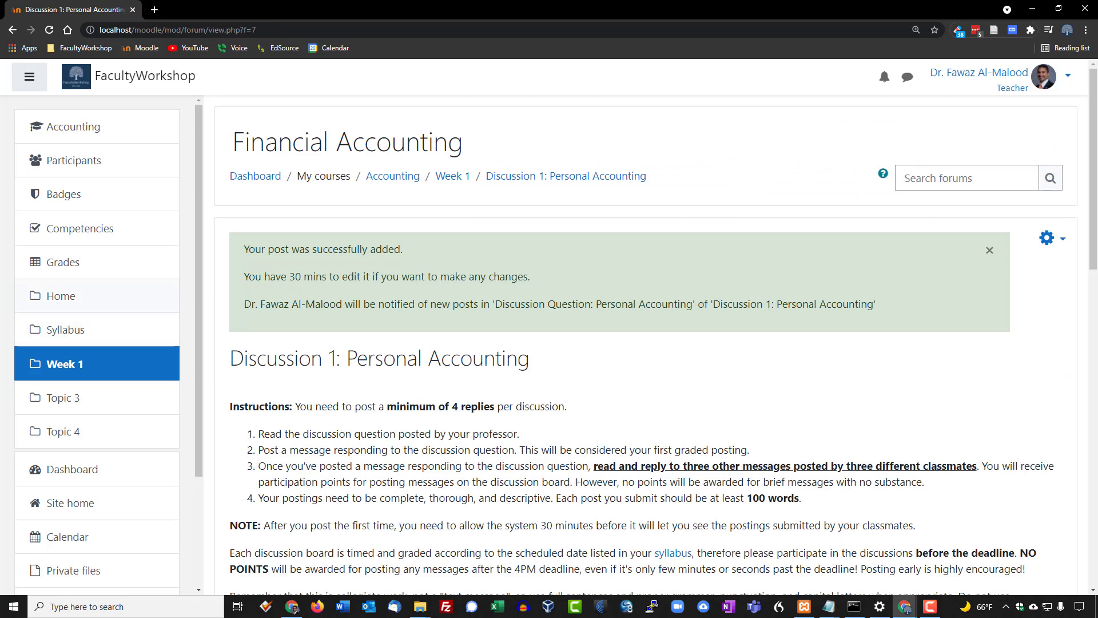
{"action": "left_click", "coordinate": [60, 296]}
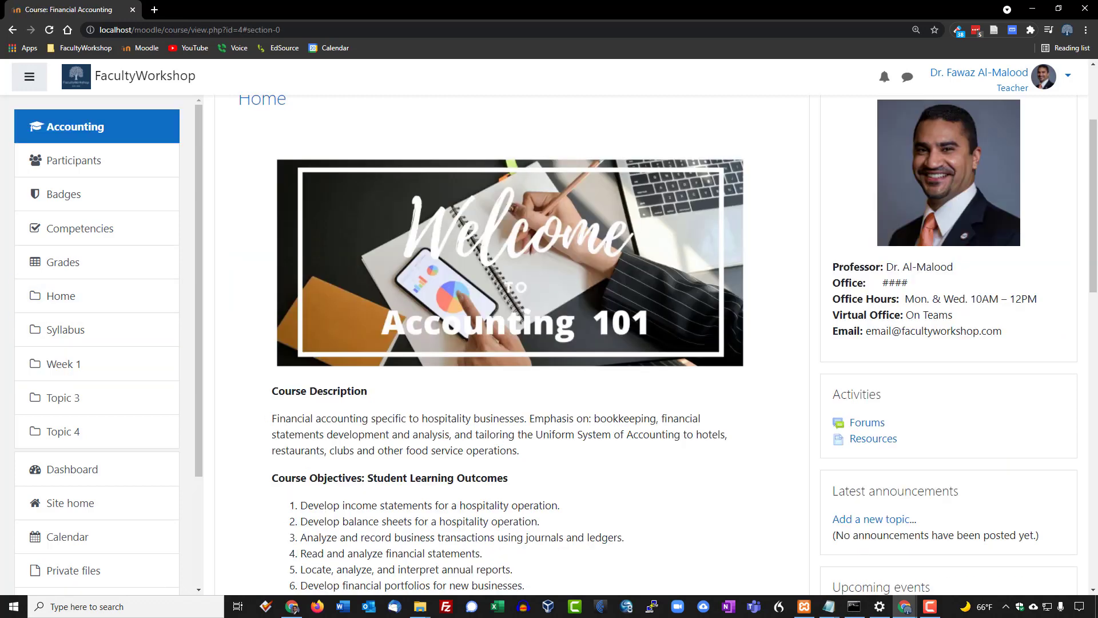
{"action": "scroll", "coordinate": [509, 343], "scroll_direction": "down", "scroll_amount": 10}
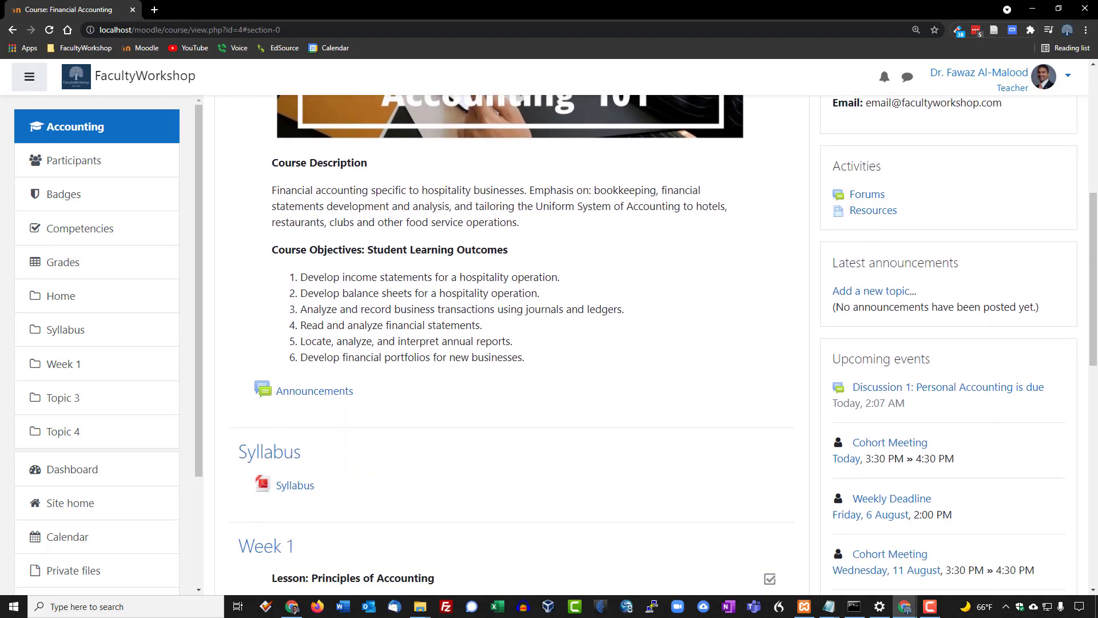
{"action": "scroll", "coordinate": [356, 304], "scroll_direction": "down", "scroll_amount": 6}
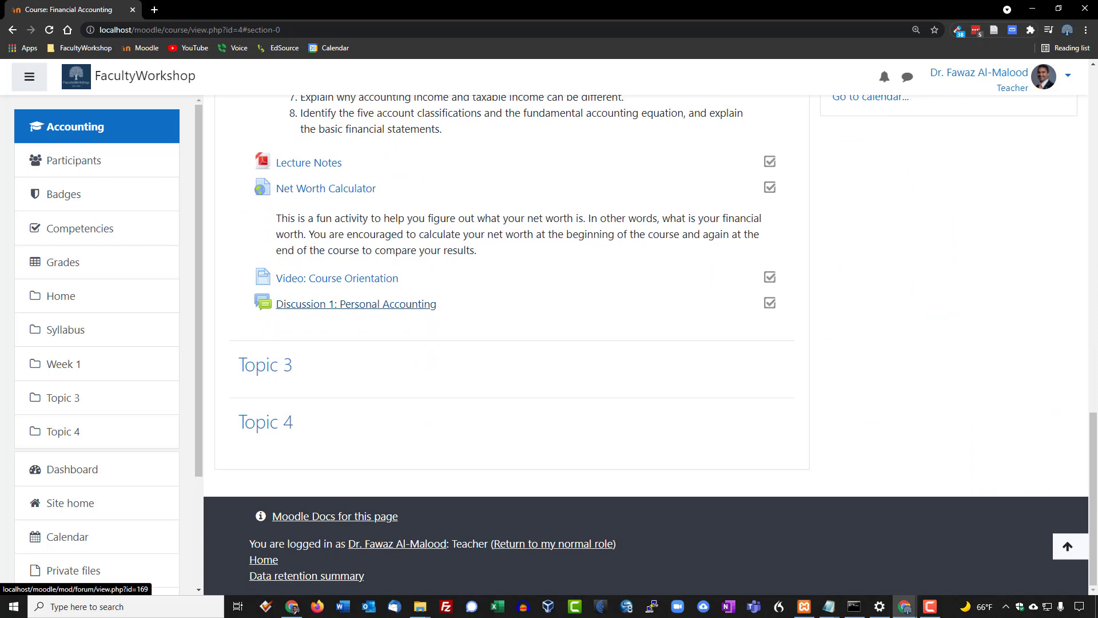
{"action": "left_click", "coordinate": [356, 304]}
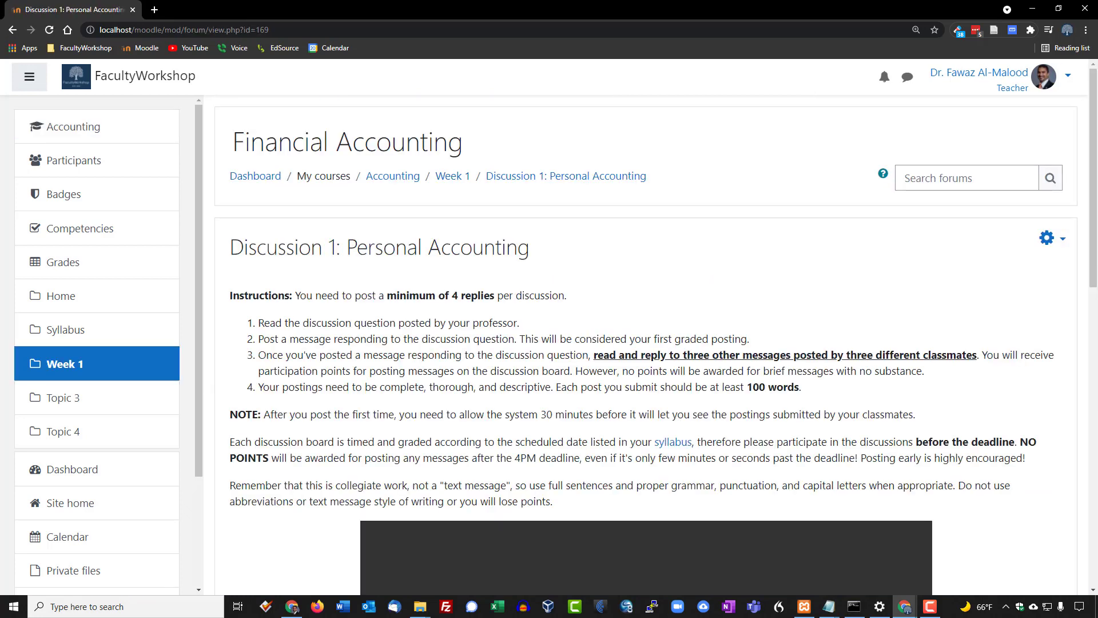
{"action": "scroll", "coordinate": [652, 343], "scroll_direction": "down", "scroll_amount": 5}
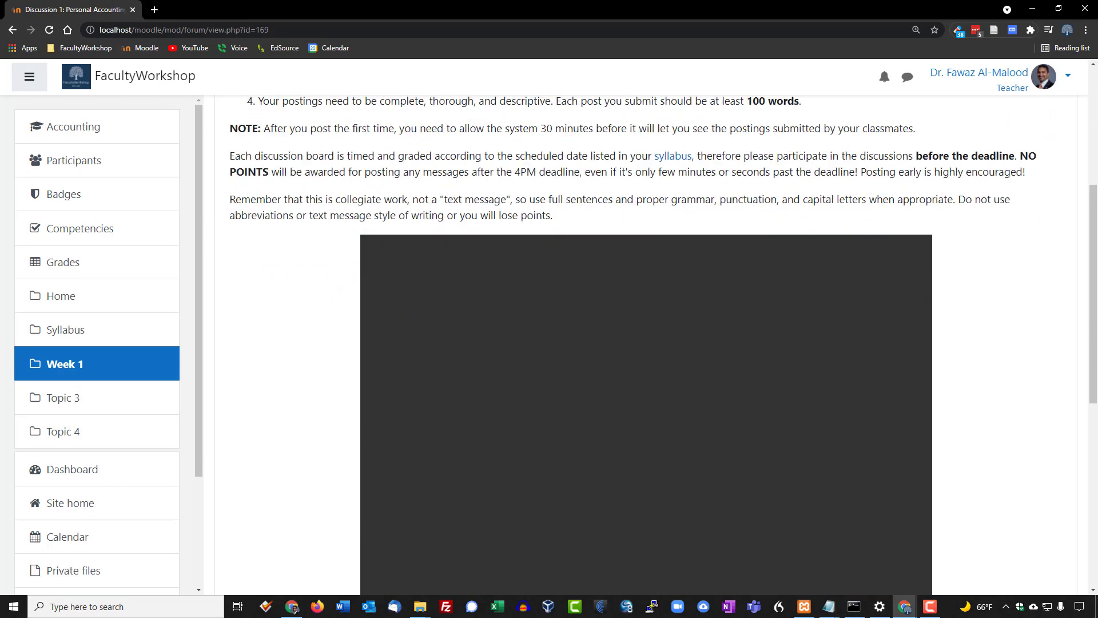
{"action": "scroll", "coordinate": [652, 343], "scroll_direction": "down", "scroll_amount": 3}
{"action": "scroll", "coordinate": [652, 343], "scroll_direction": "up", "scroll_amount": 2}
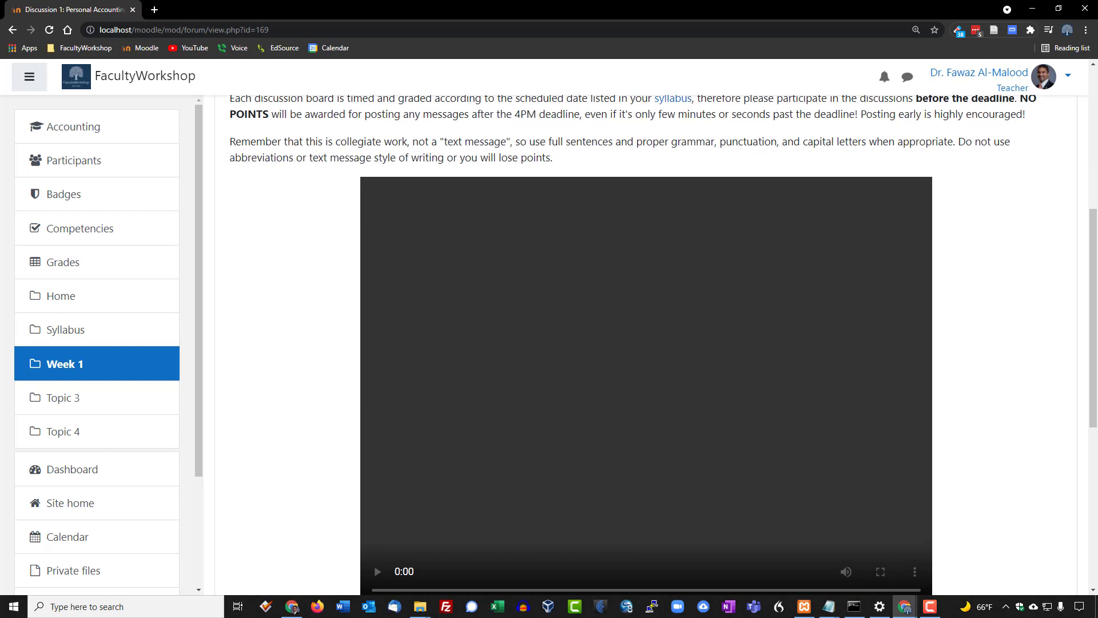
{"action": "scroll", "coordinate": [652, 344], "scroll_direction": "down", "scroll_amount": 4}
{"action": "scroll", "coordinate": [652, 343], "scroll_direction": "down", "scroll_amount": 2}
{"action": "scroll", "coordinate": [652, 344], "scroll_direction": "down", "scroll_amount": 1}
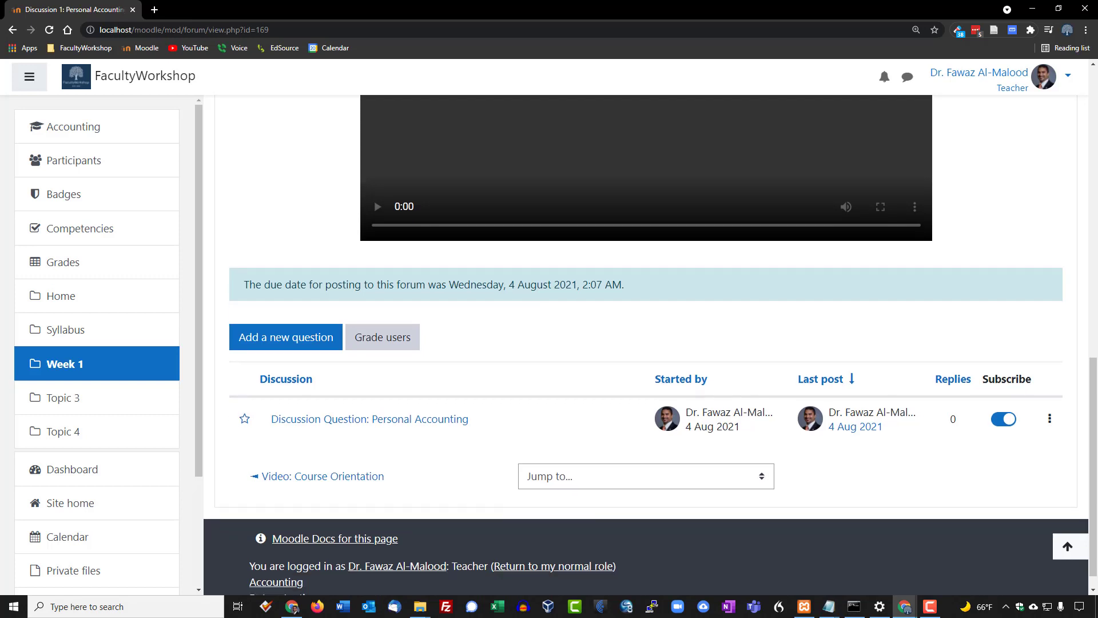